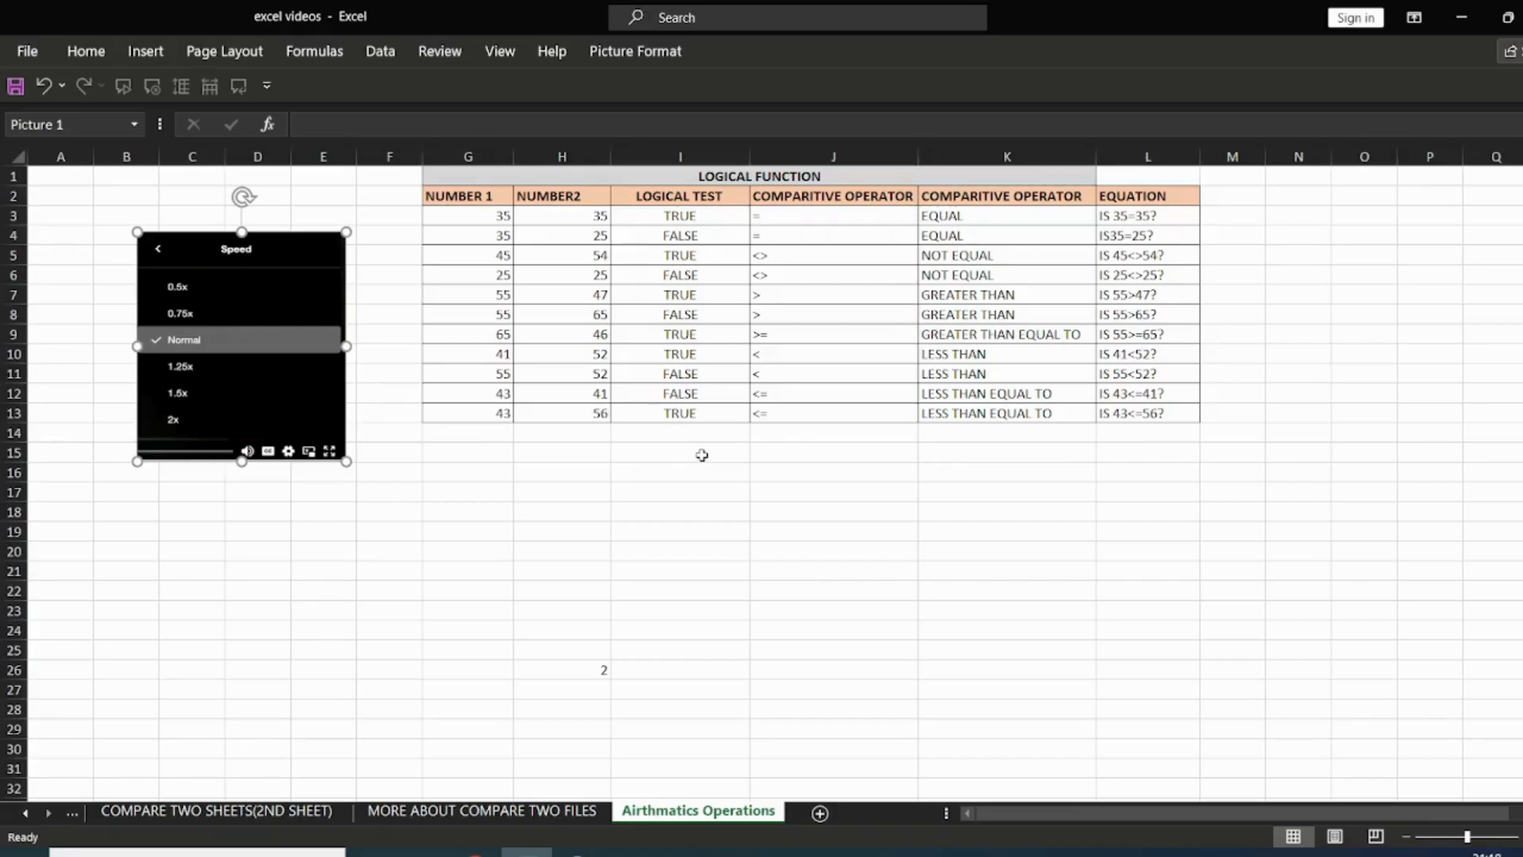
double_click(702, 454)
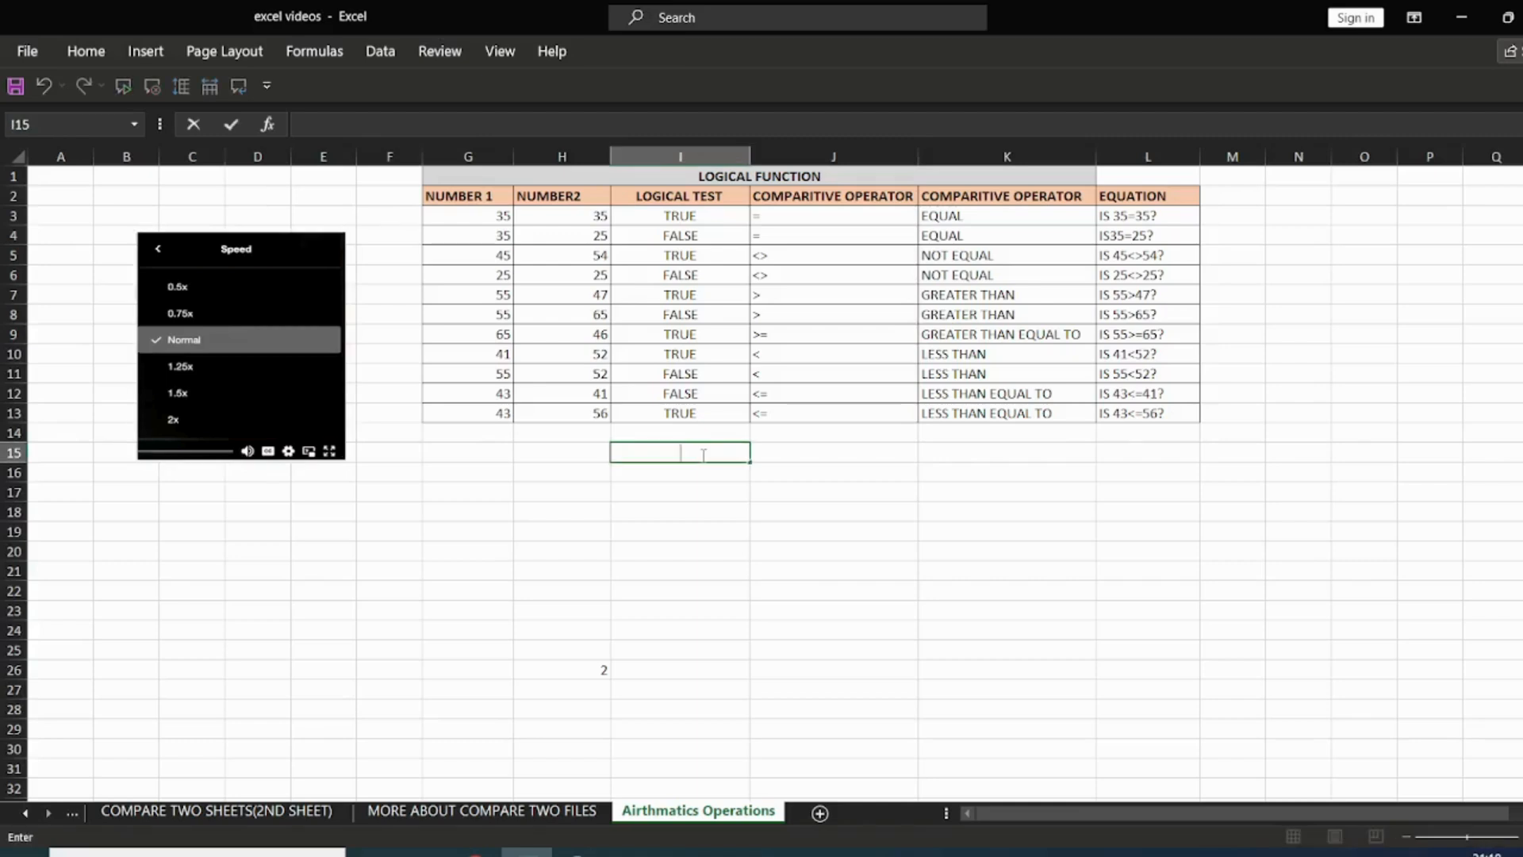
type("=sum")
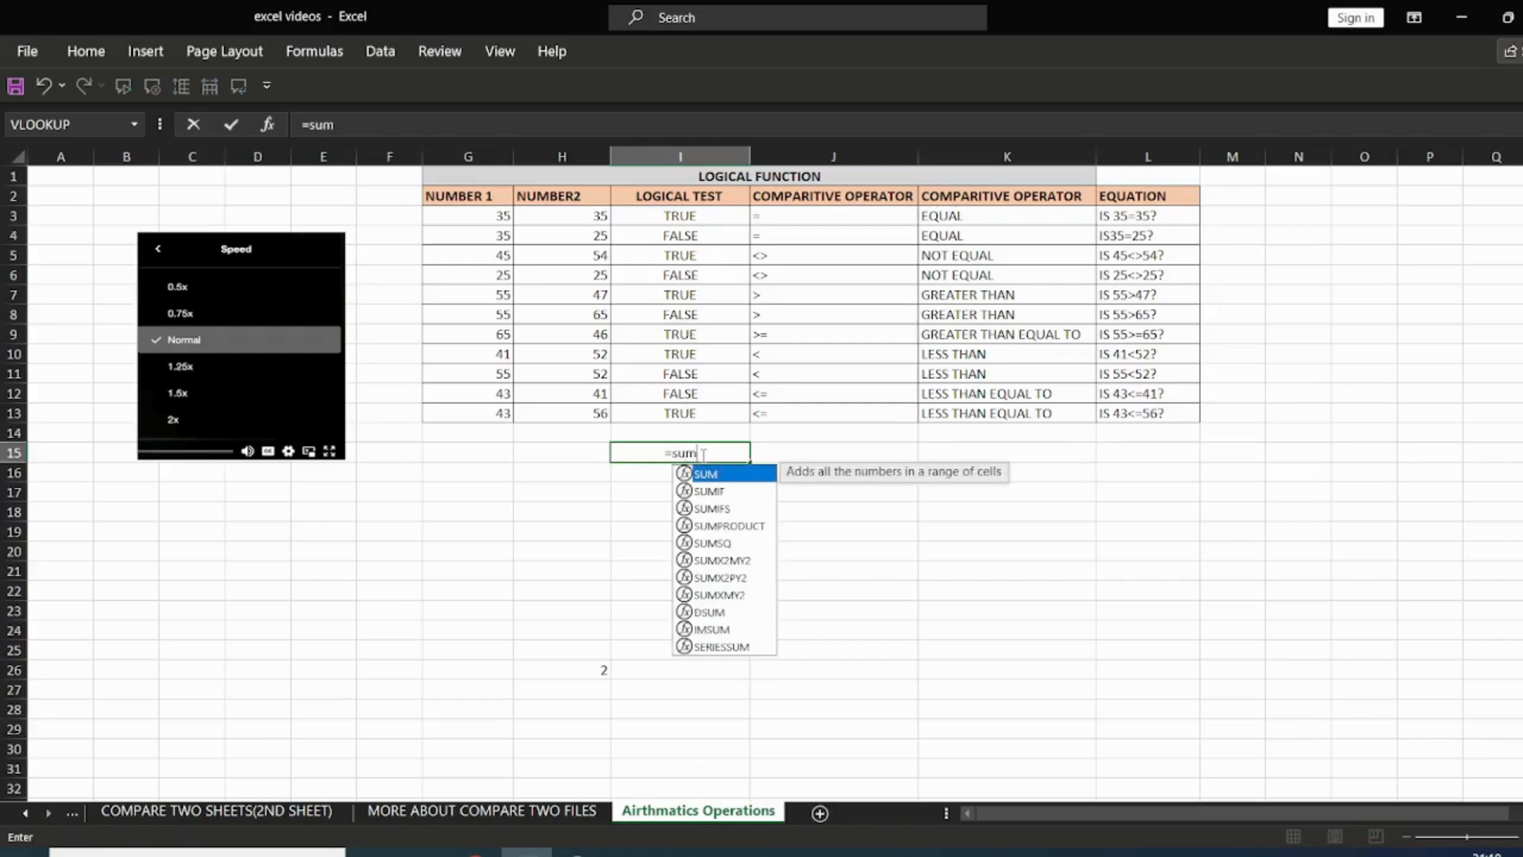
type("if")
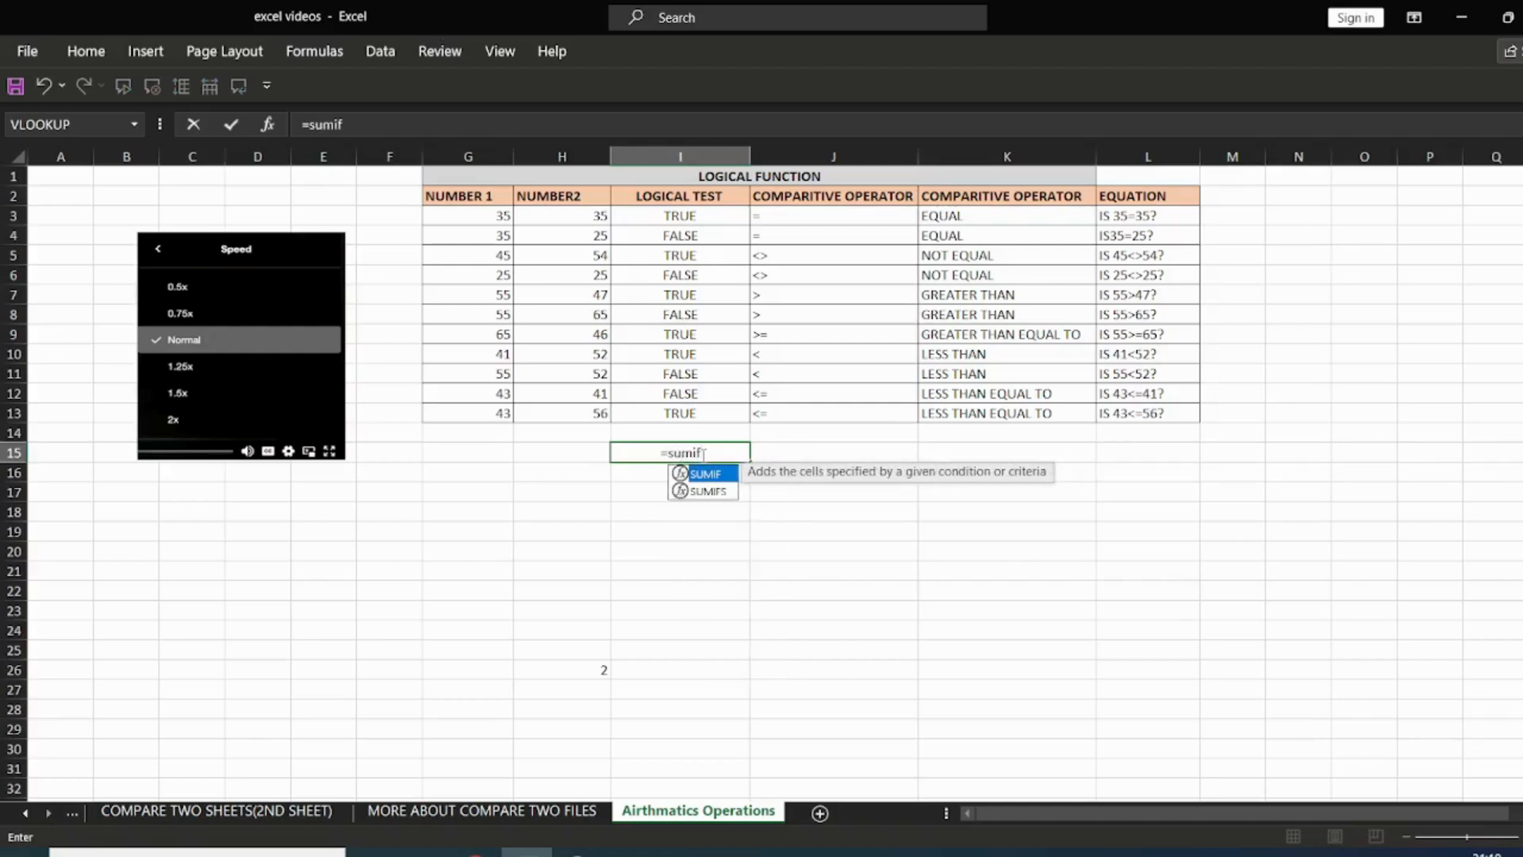
key("BackSpace")
key("BackSpace")
key("BackSpace")
key("BackSpace")
key("BackSpace")
key("BackSpace")
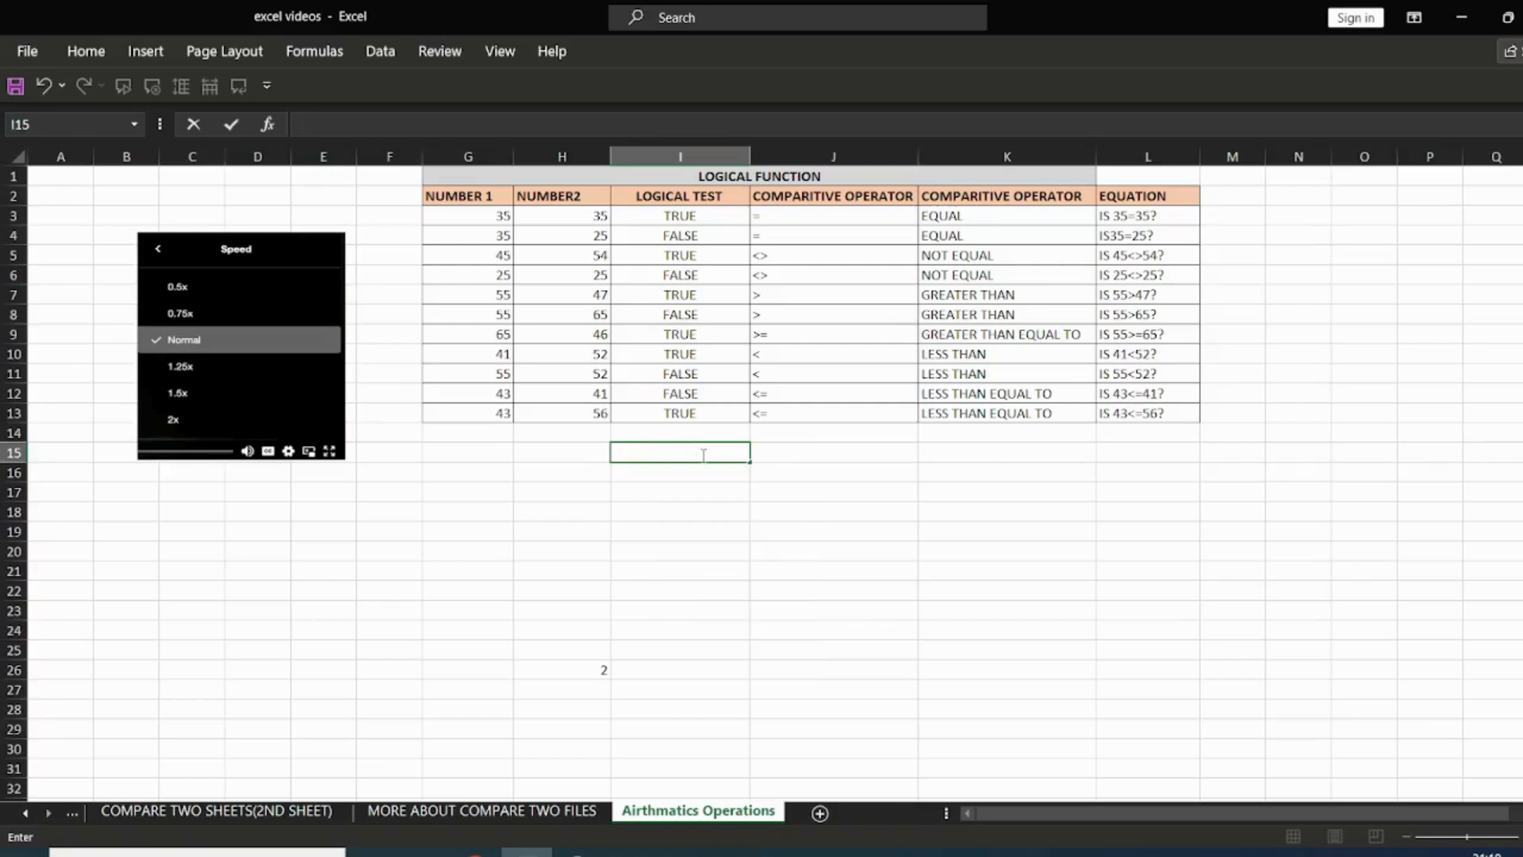
left_click(768, 566)
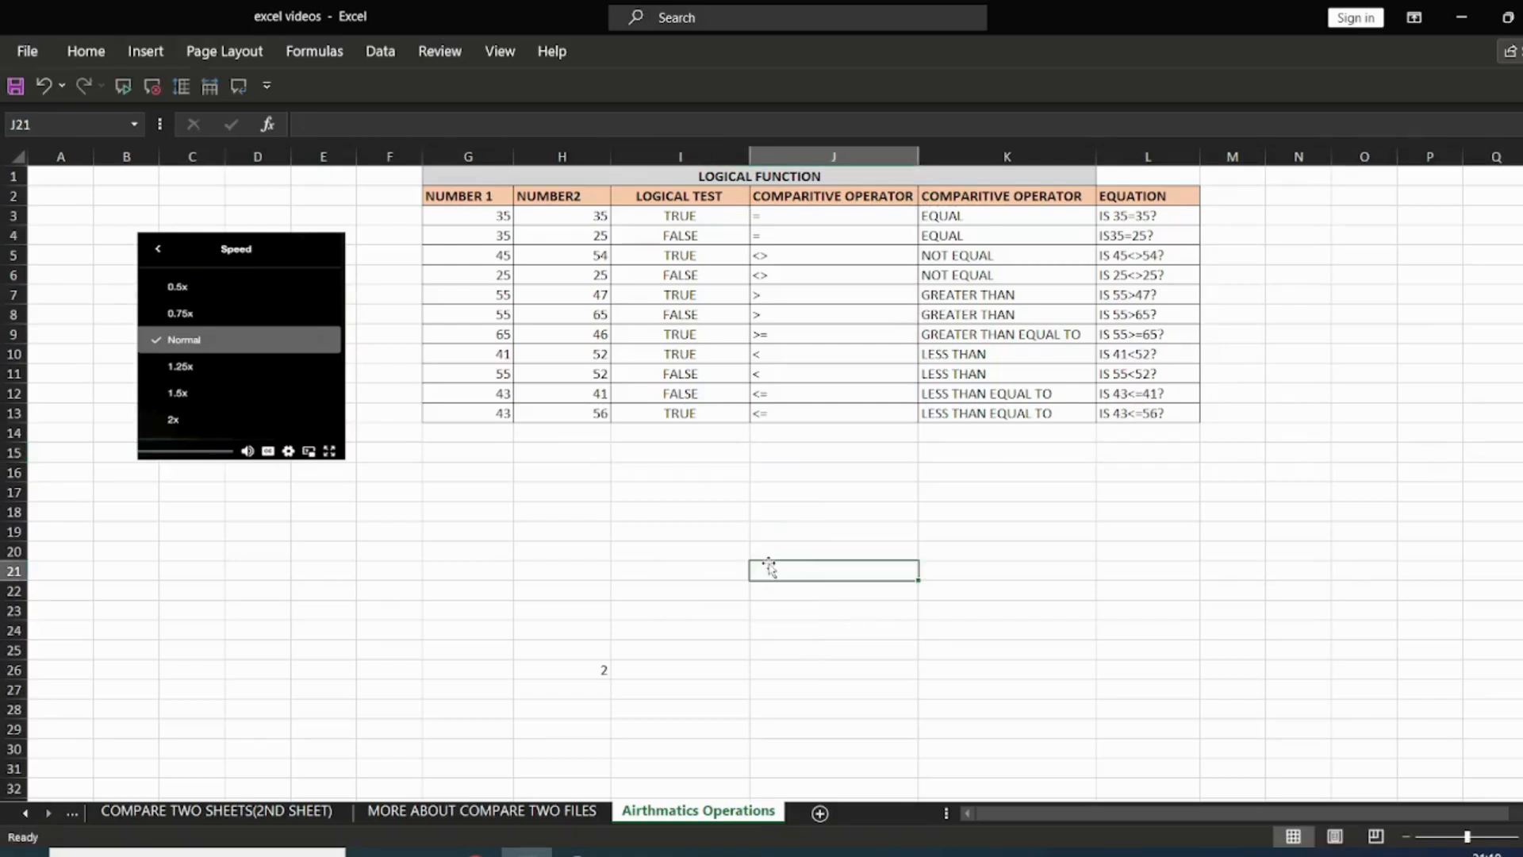
Step: Clear the existing results in the LOGICAL TEST column, cells I3 to I13
left_click_drag(667, 219, 668, 403)
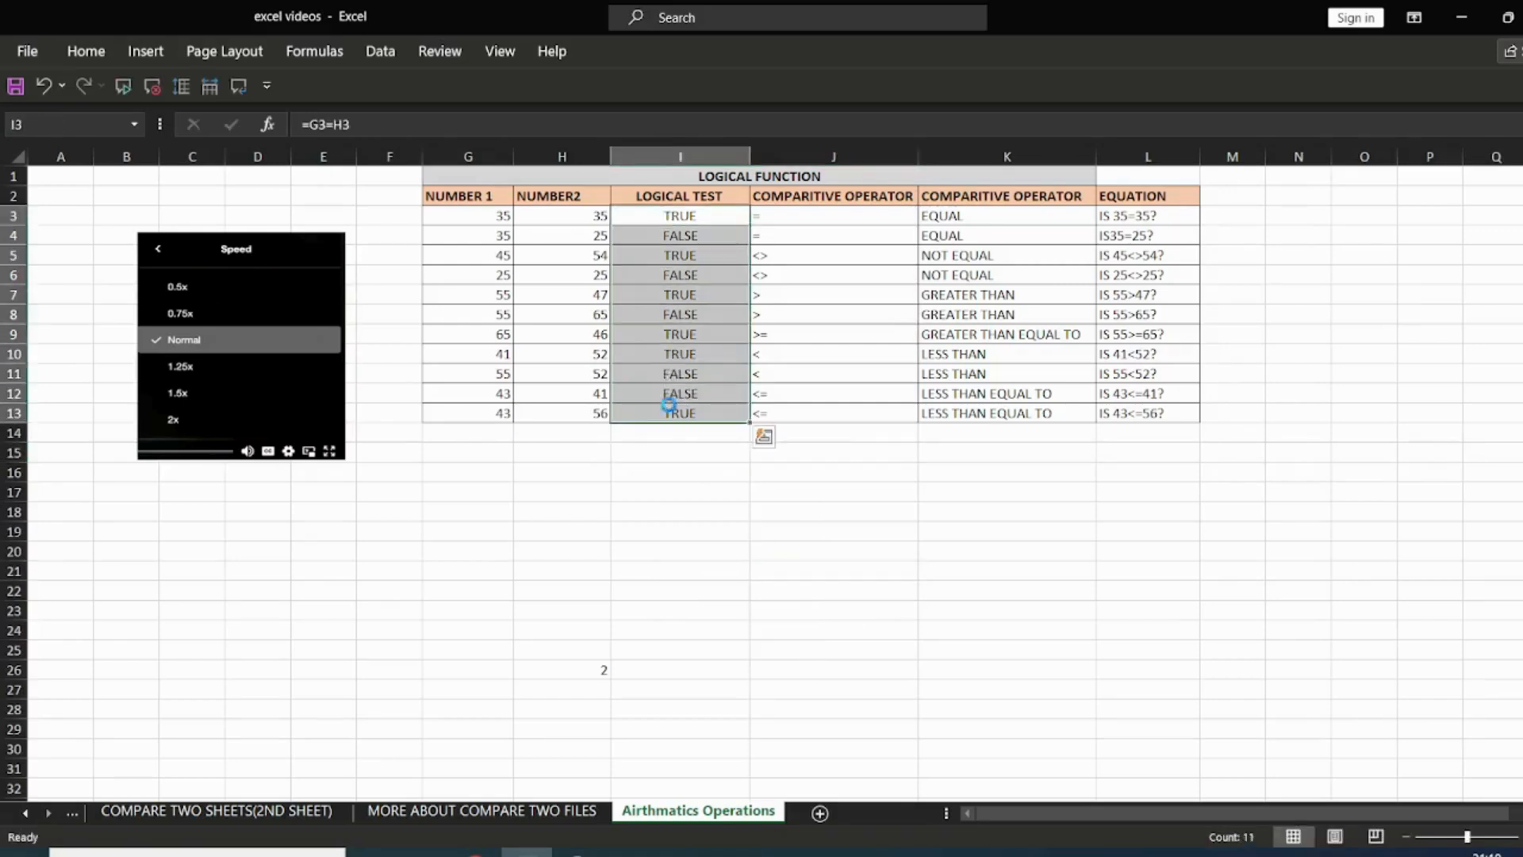
key("Delete")
left_click(841, 625)
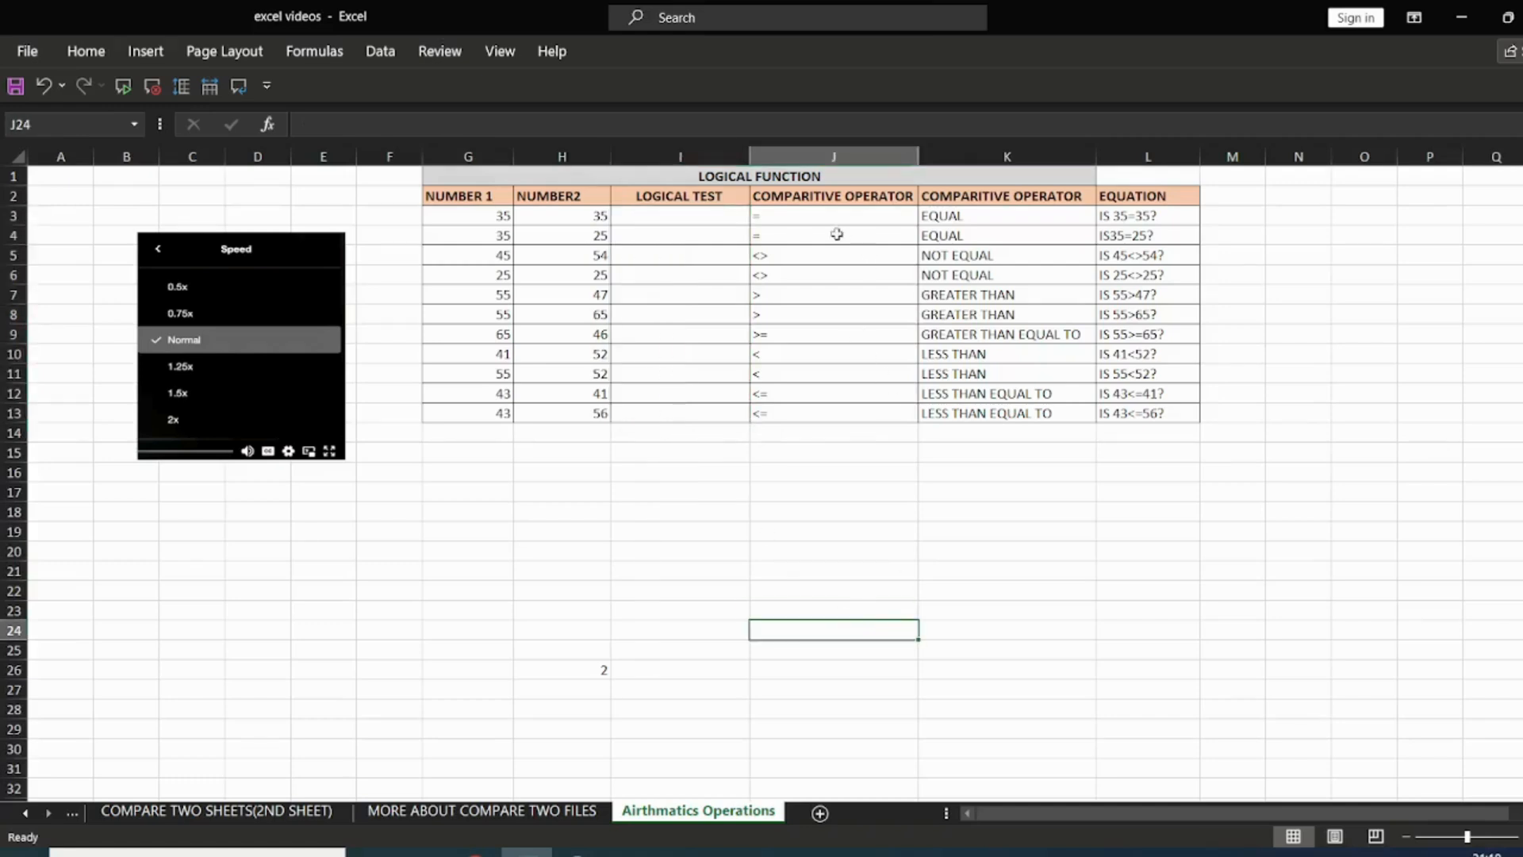
left_click(823, 213)
left_click(681, 212)
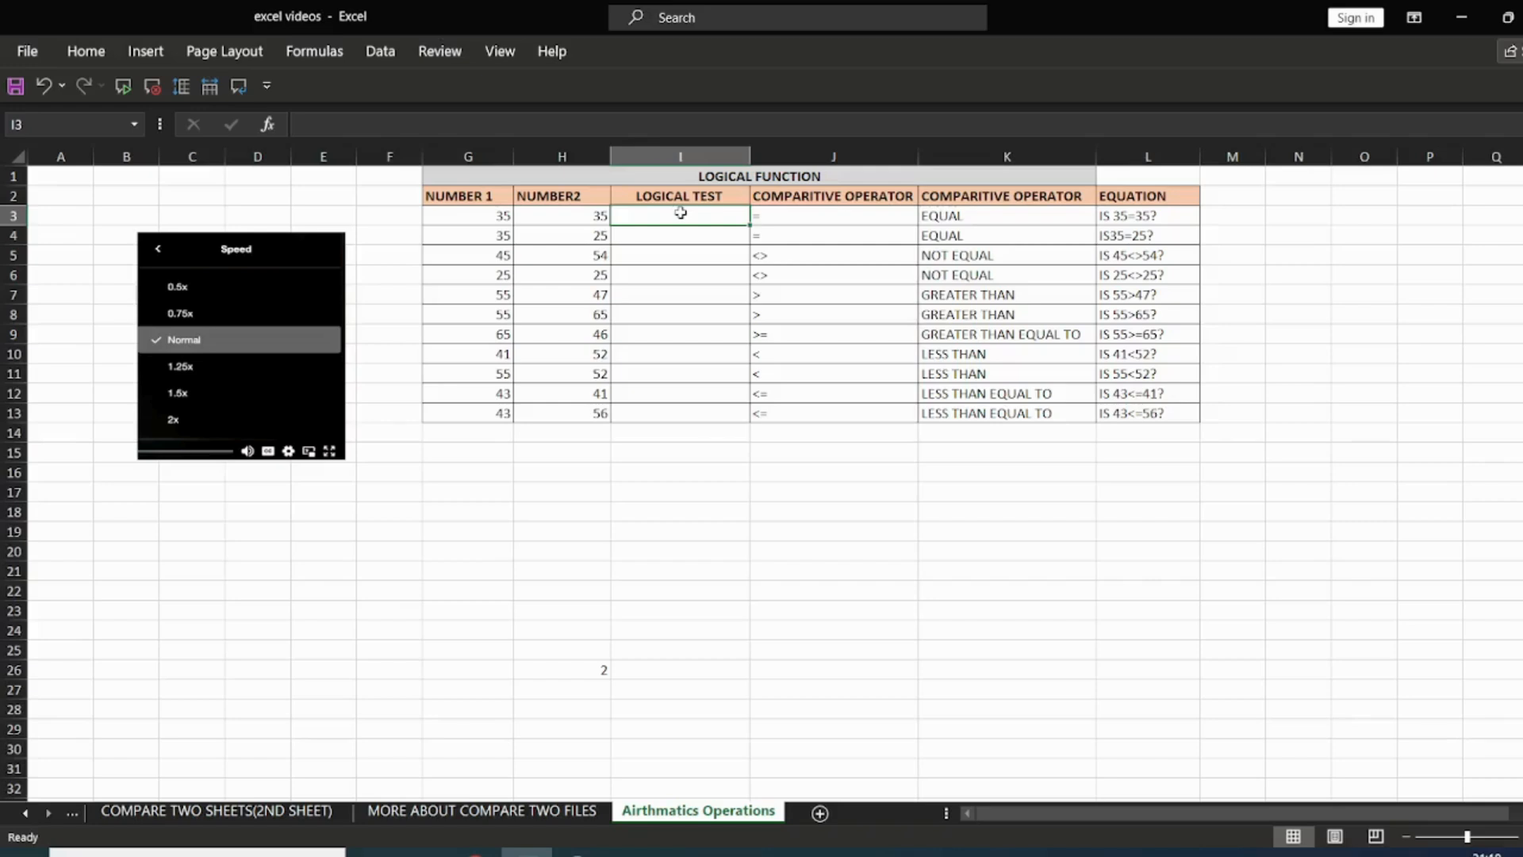
Step: Enter the two possible outcomes below the table: true in cell H16 and false in cell I16
left_click(585, 478)
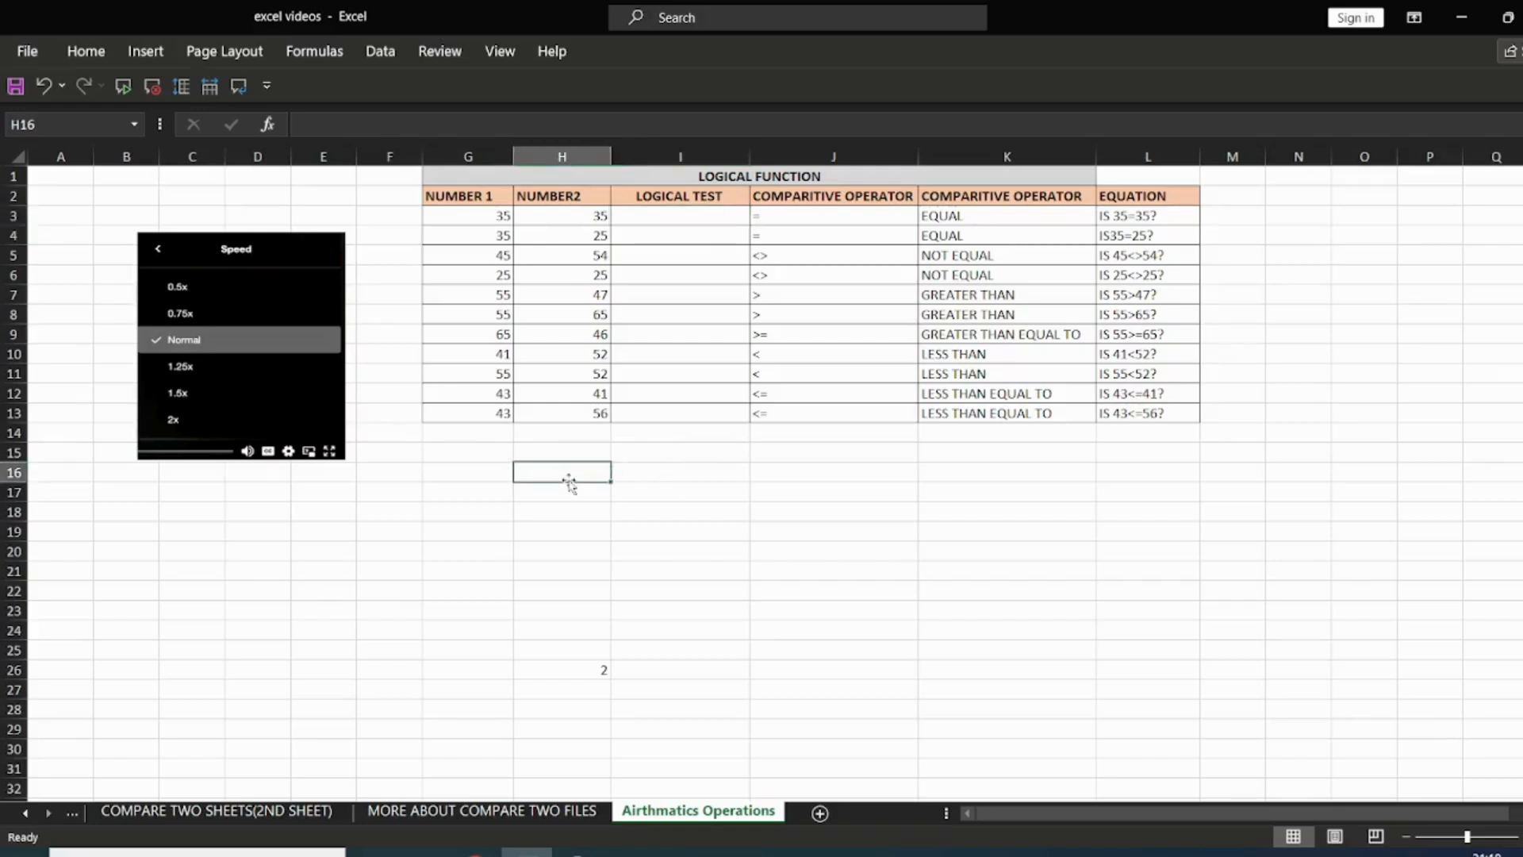
type("true")
key("Tab")
type("false")
key("Return")
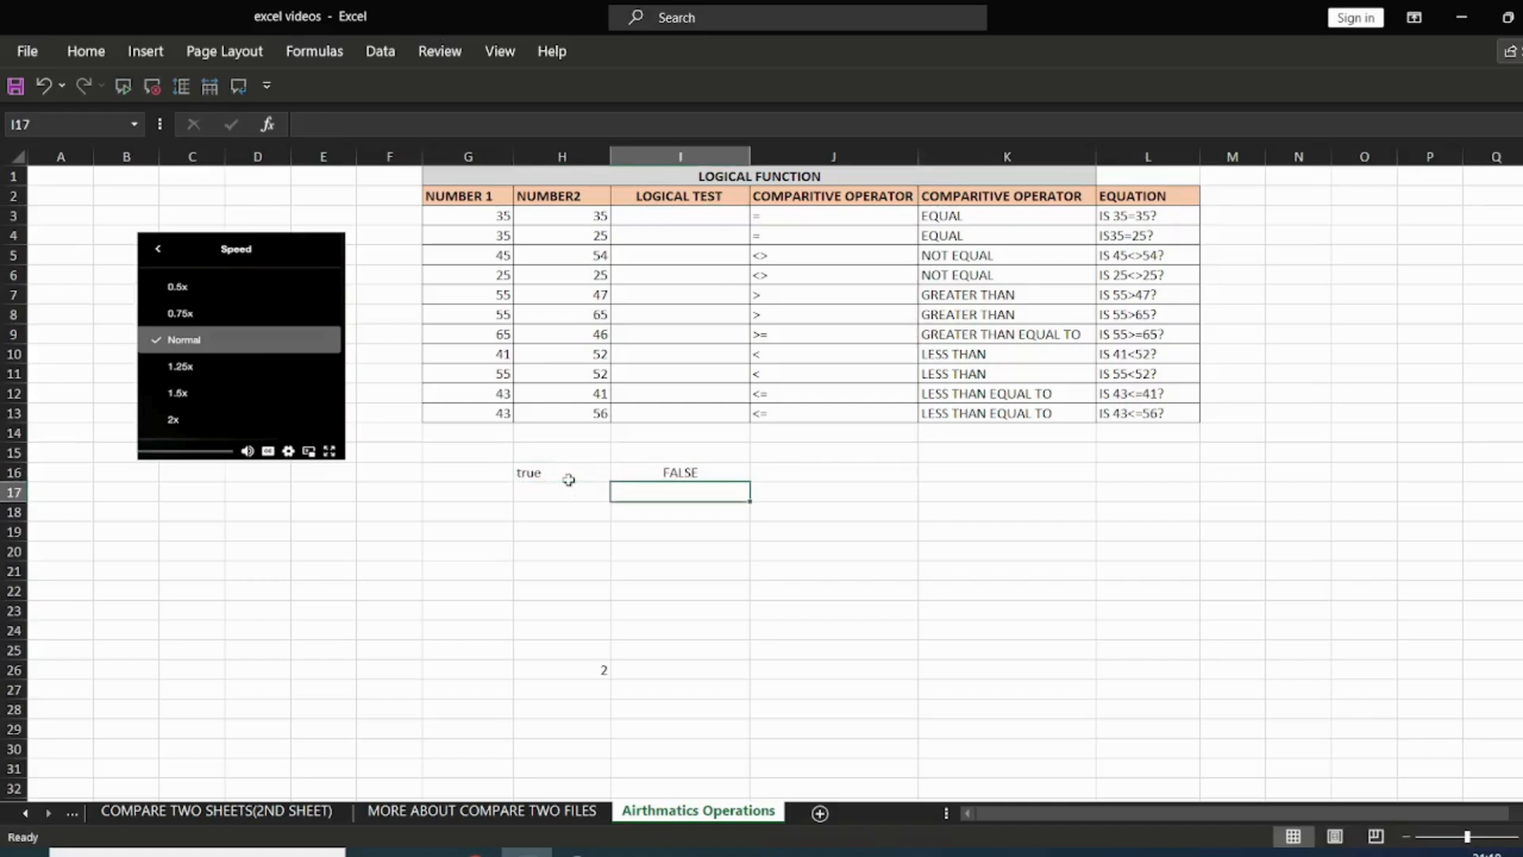
left_click(551, 467)
Step: Enter the equality test =G3=H3 in the LOGICAL TEST cell I3
left_click(678, 220)
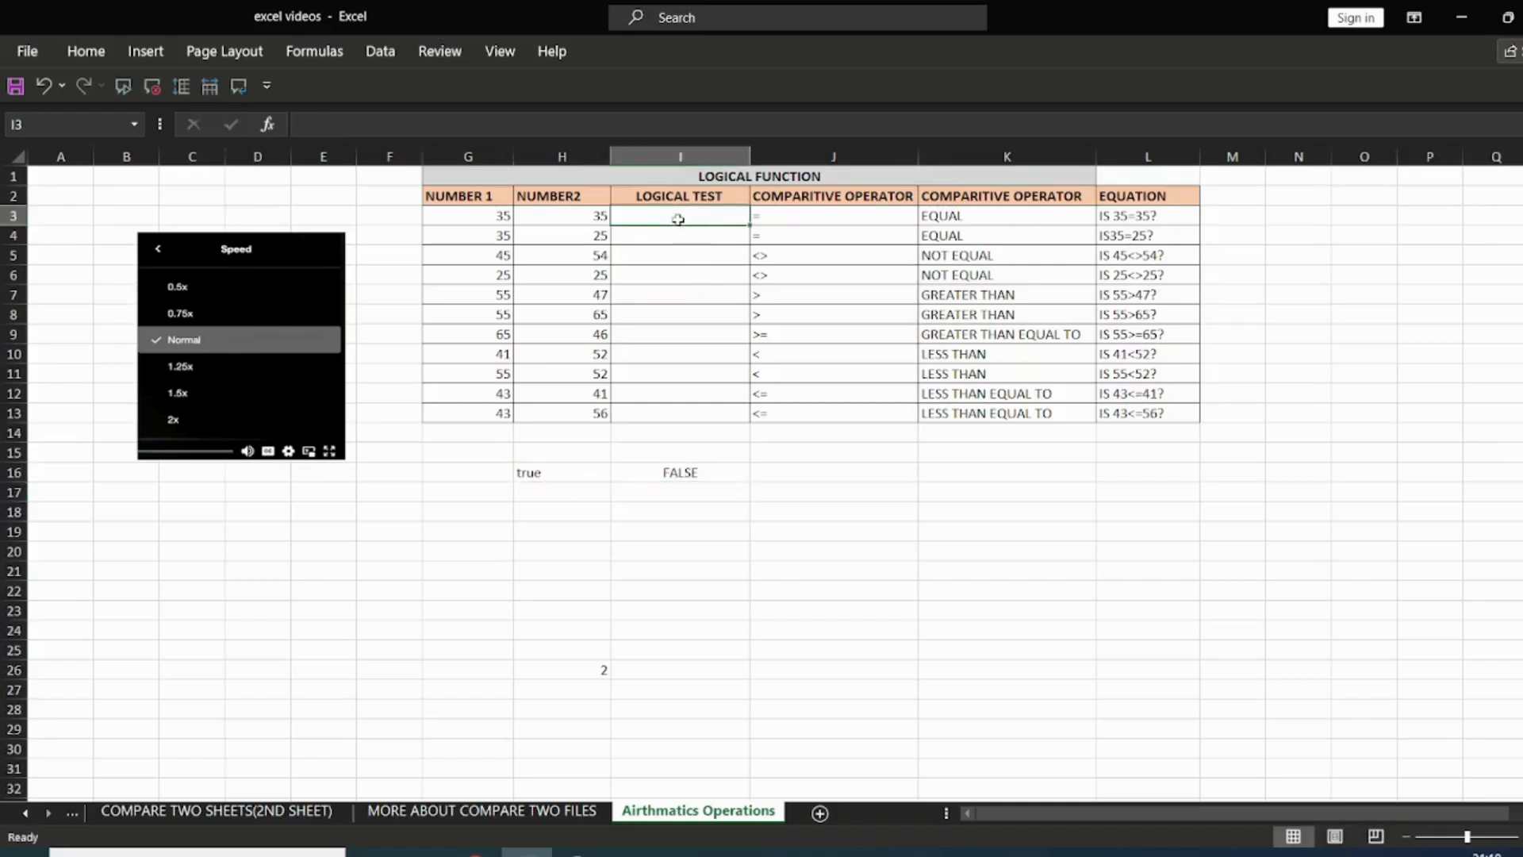
type("=")
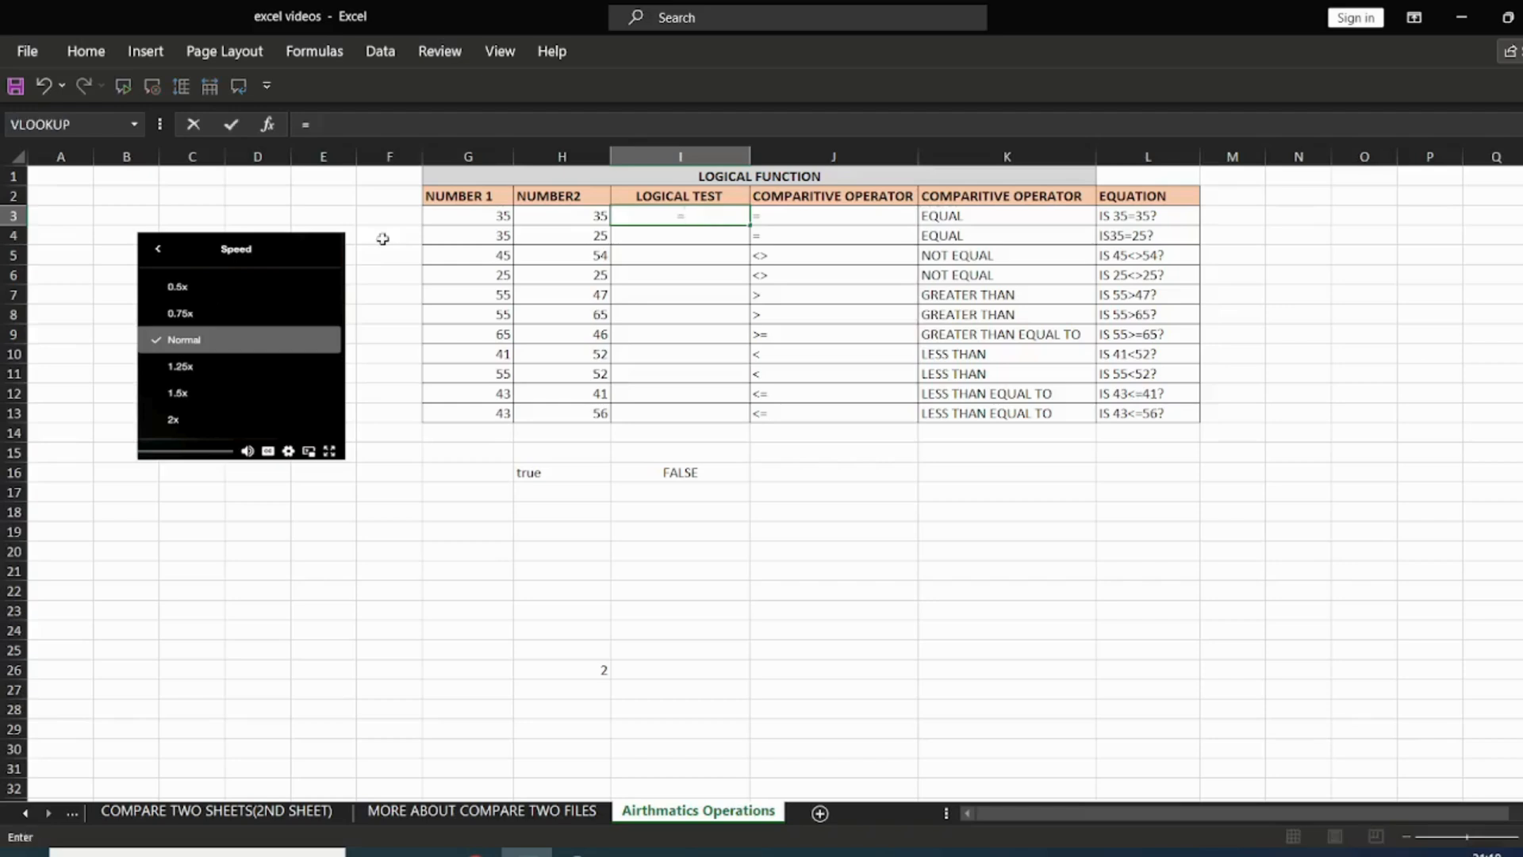
left_click(476, 215)
type("=")
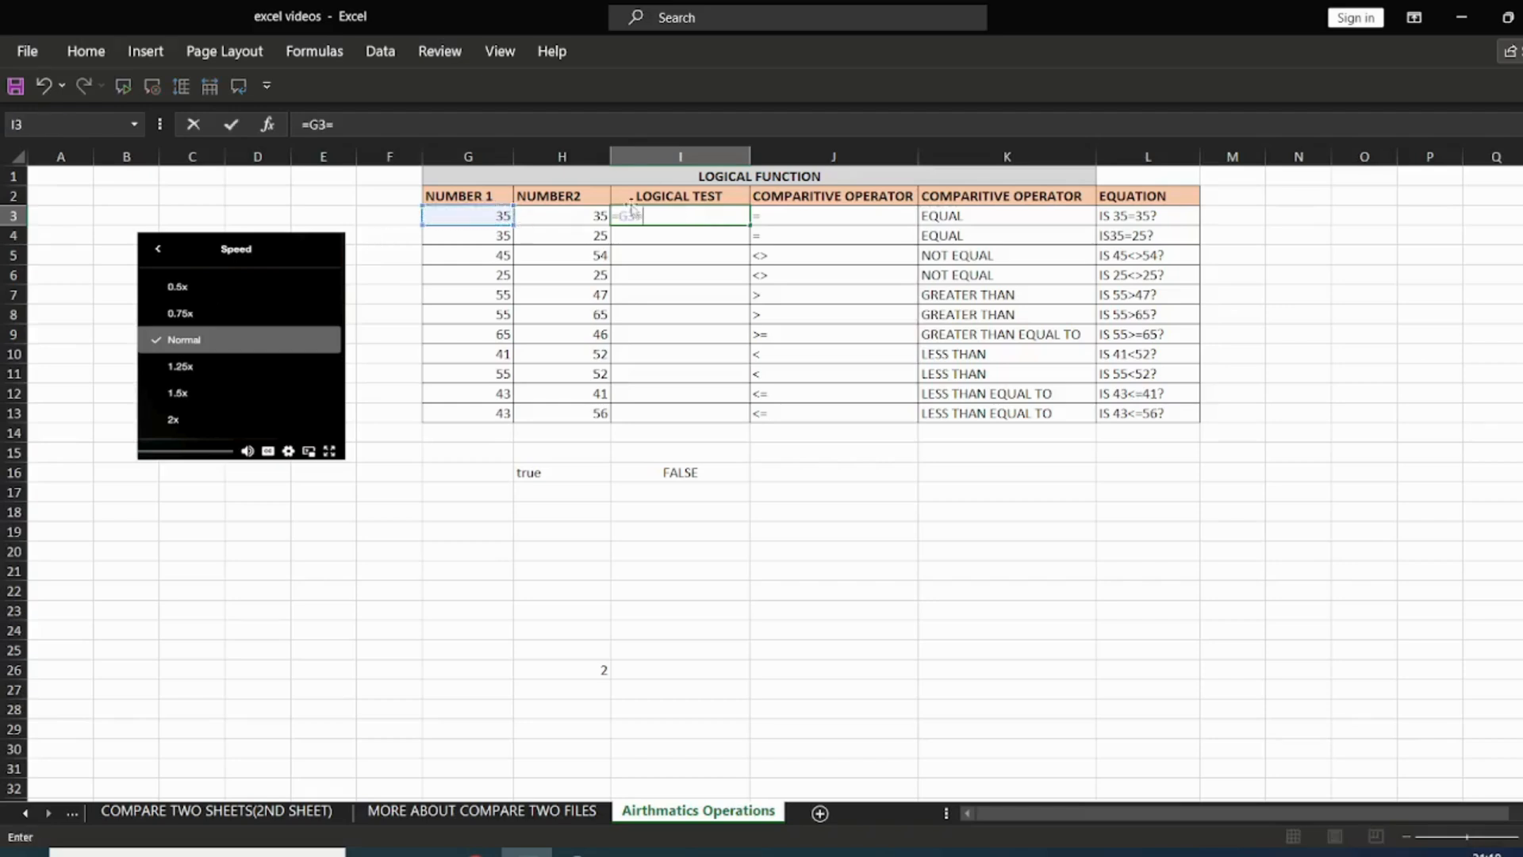
left_click(588, 214)
left_click(641, 216)
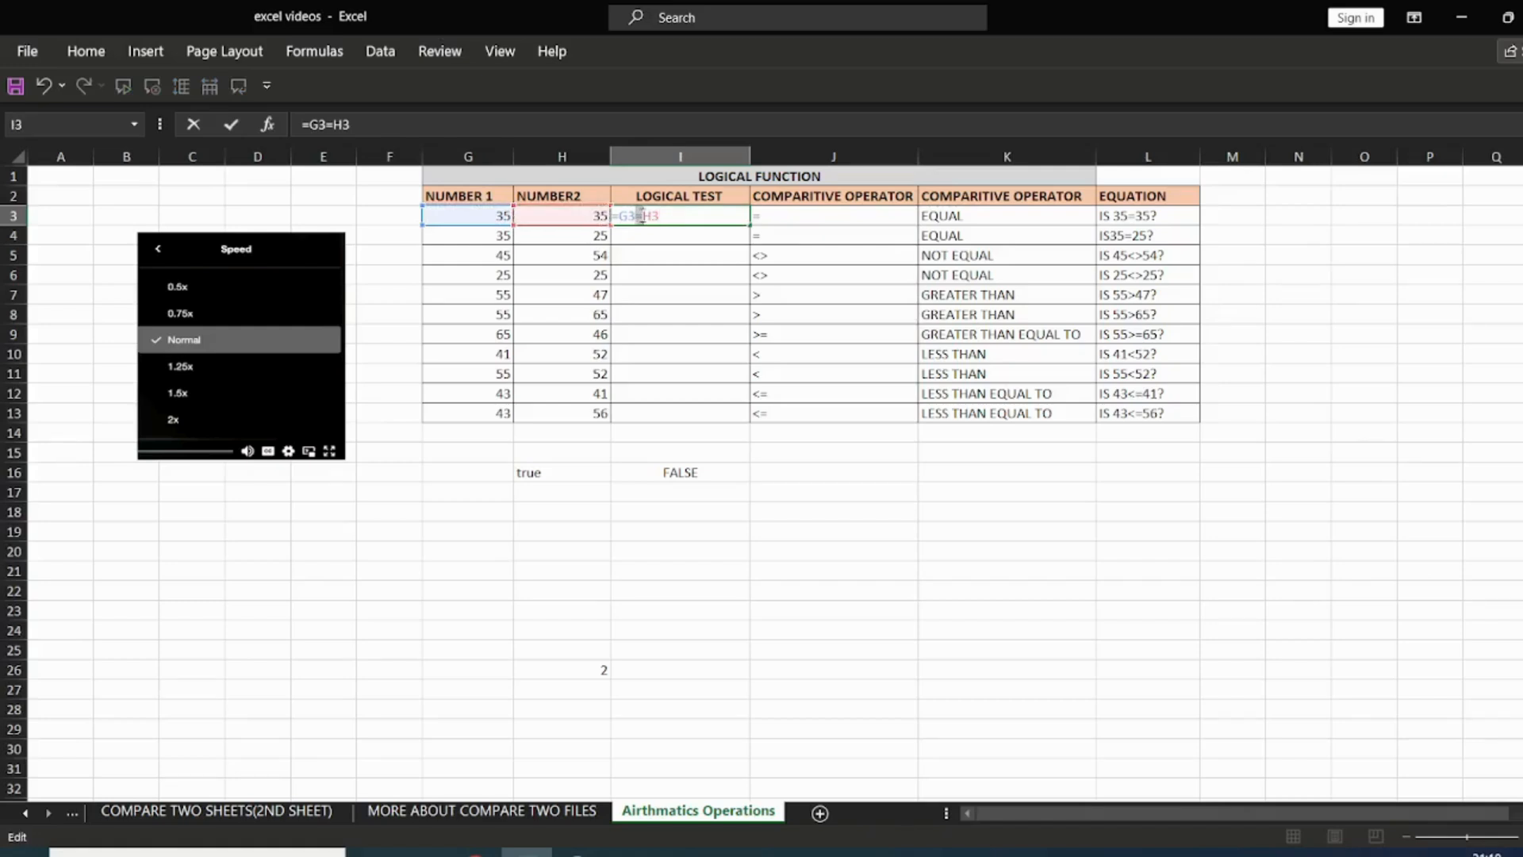
left_click(674, 217)
key("Return")
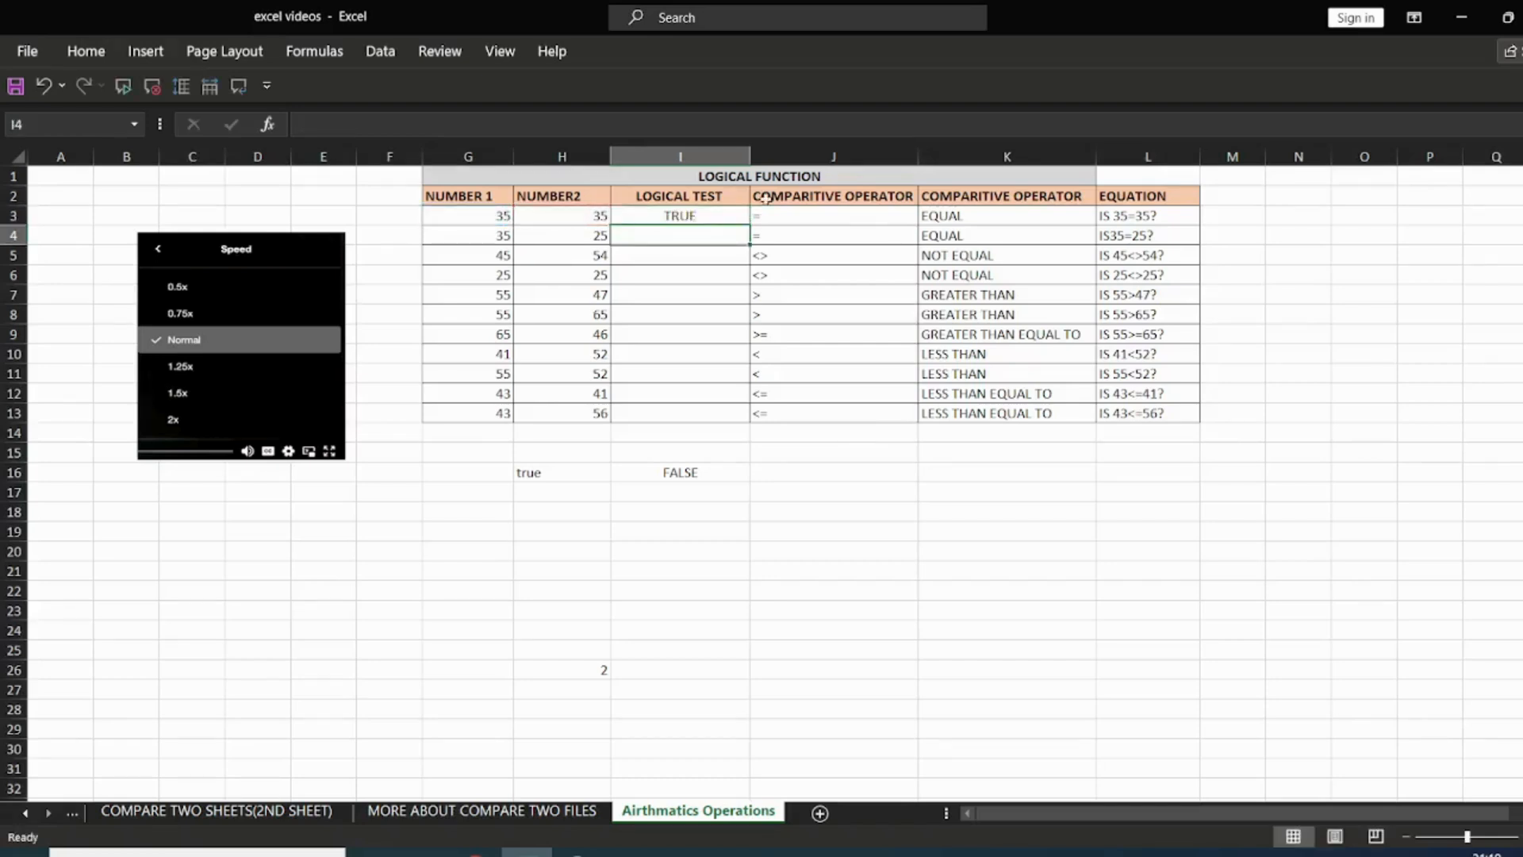
Step: Enter the equality test =G4=H4 in the LOGICAL TEST cell I4
type("=")
left_click(476, 235)
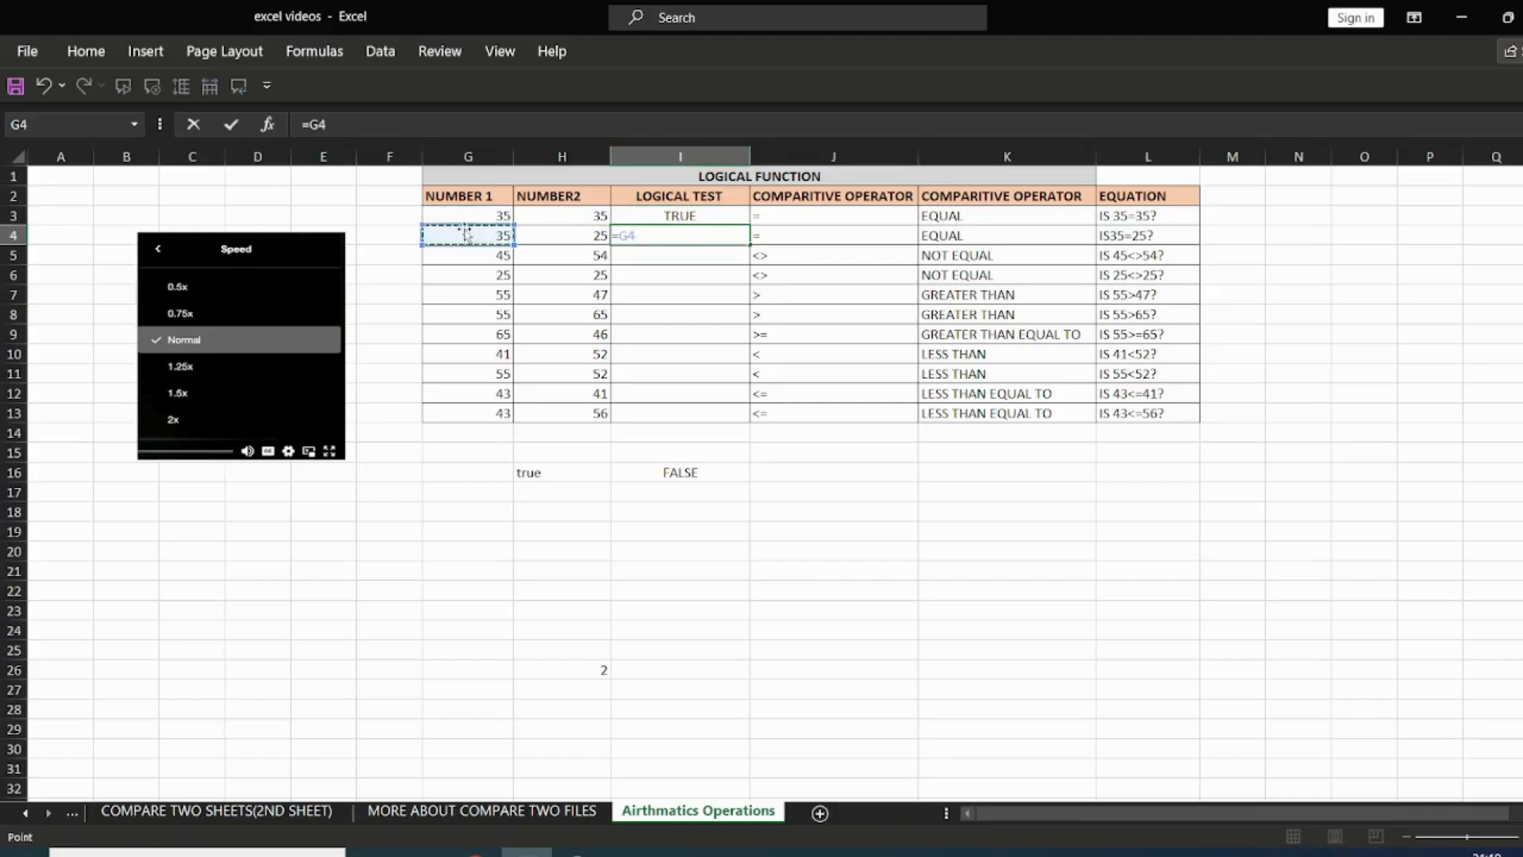
type("=")
left_click(559, 230)
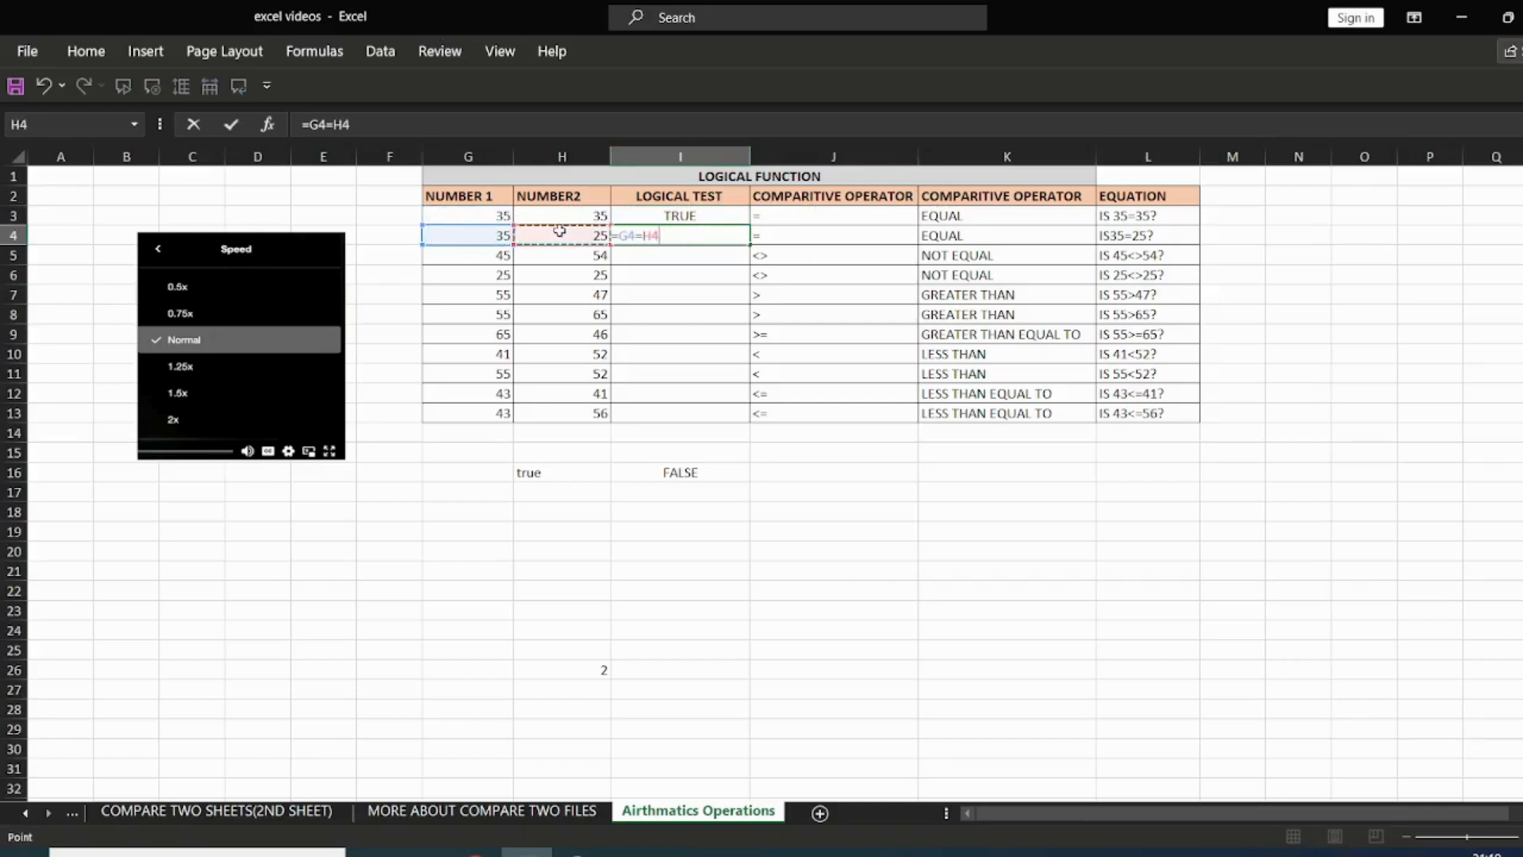
key("Return")
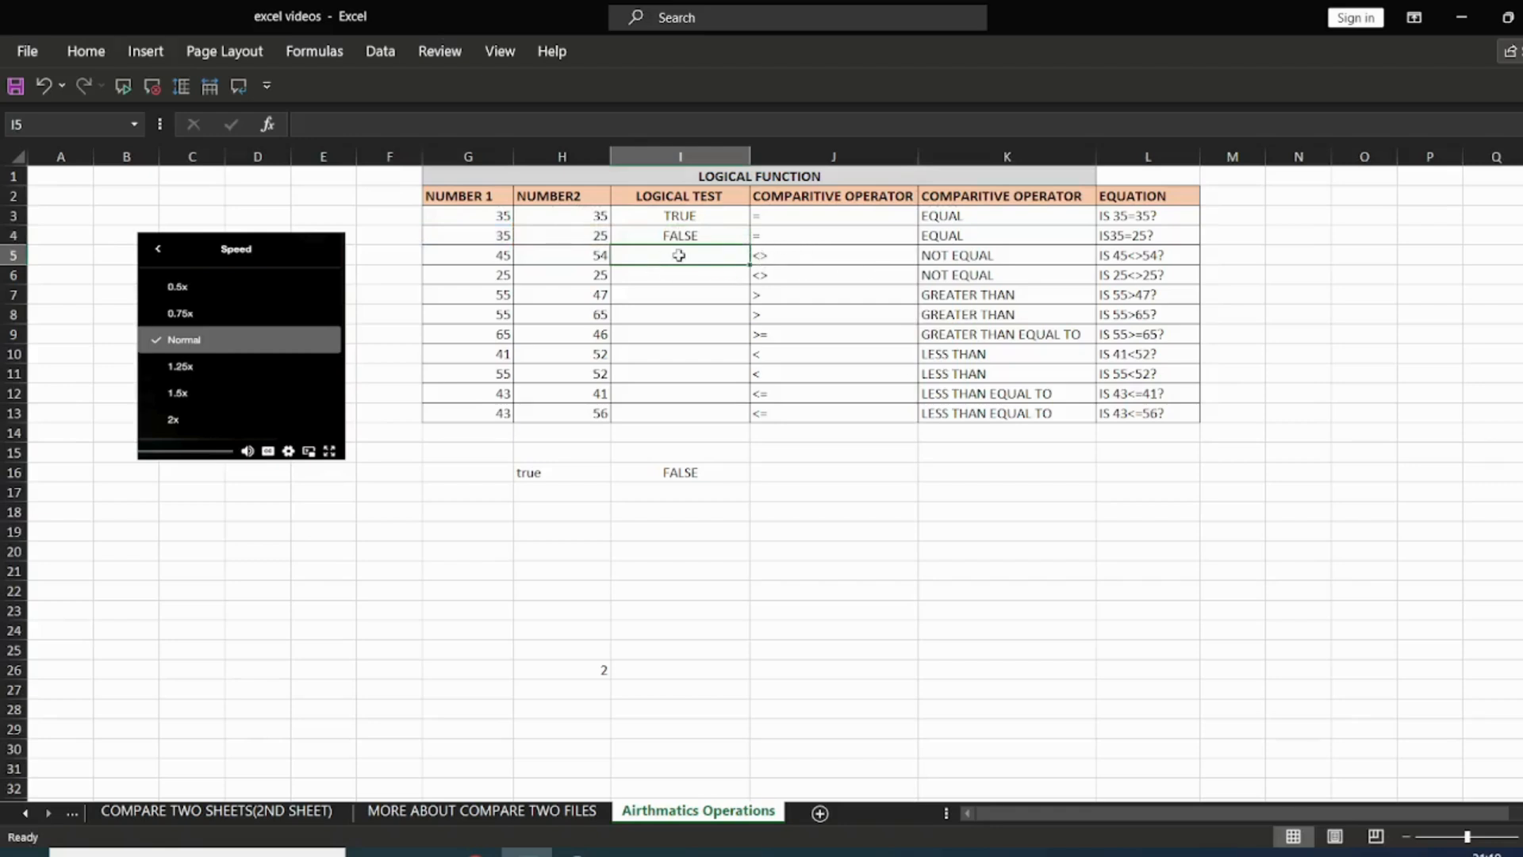
Step: Enter the not-equal test =G5<>H5 in the LOGICAL TEST cell I5
type("=")
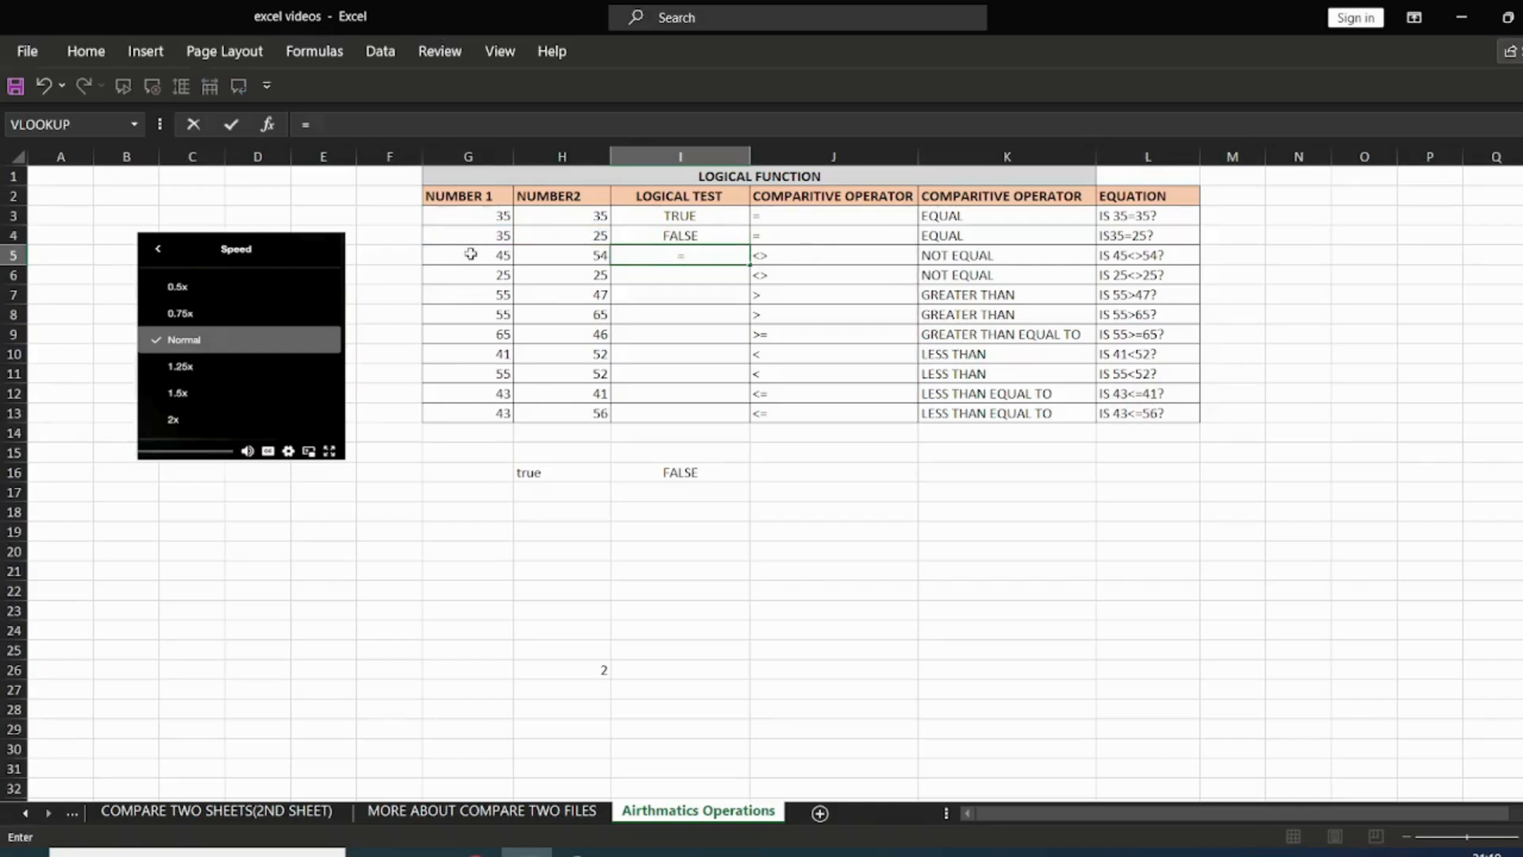
left_click(471, 254)
type("<>")
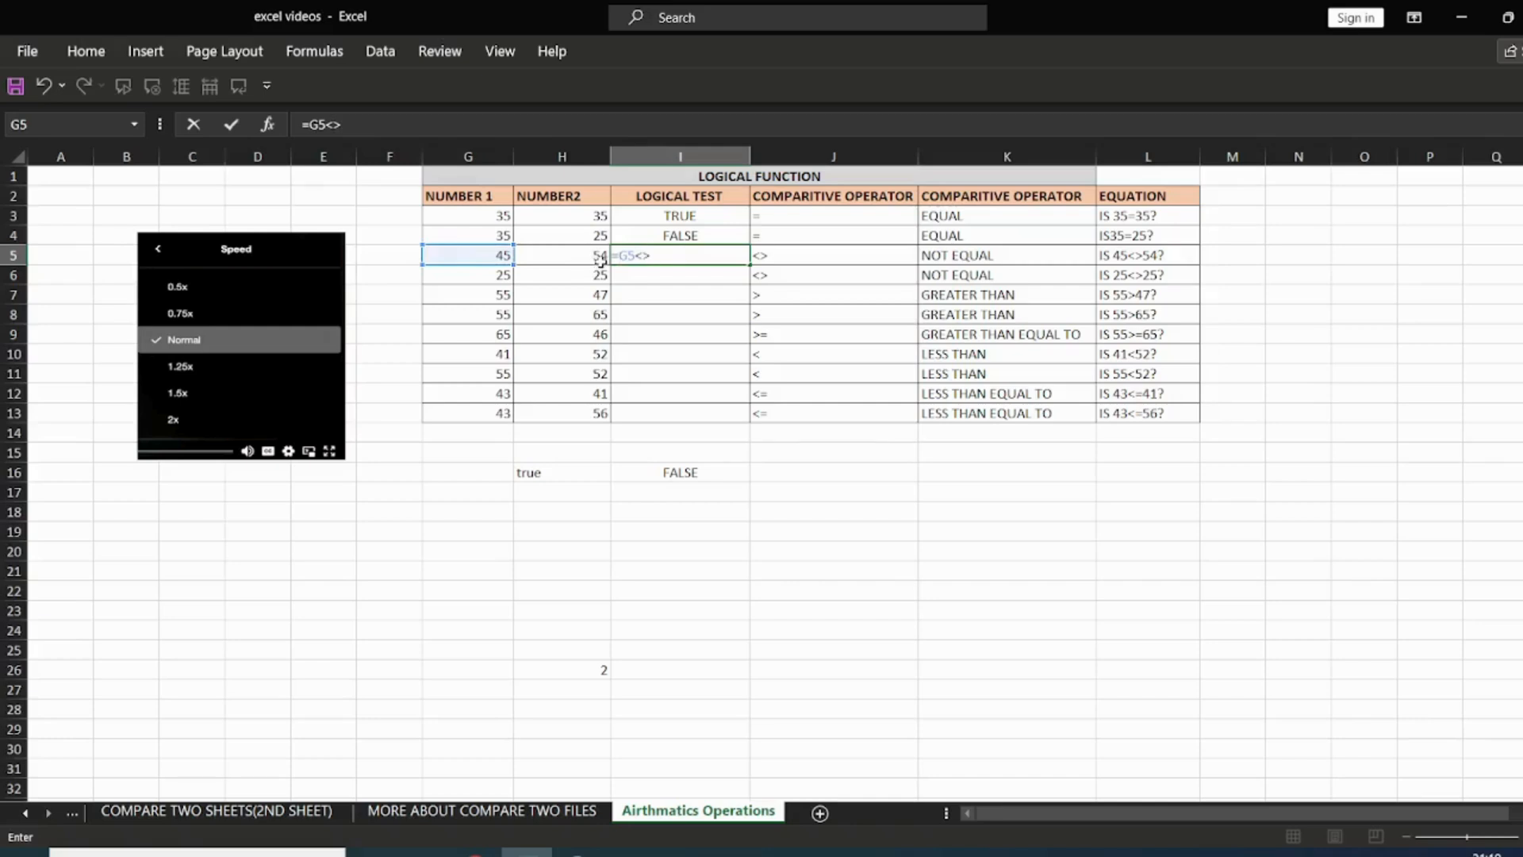
left_click(588, 258)
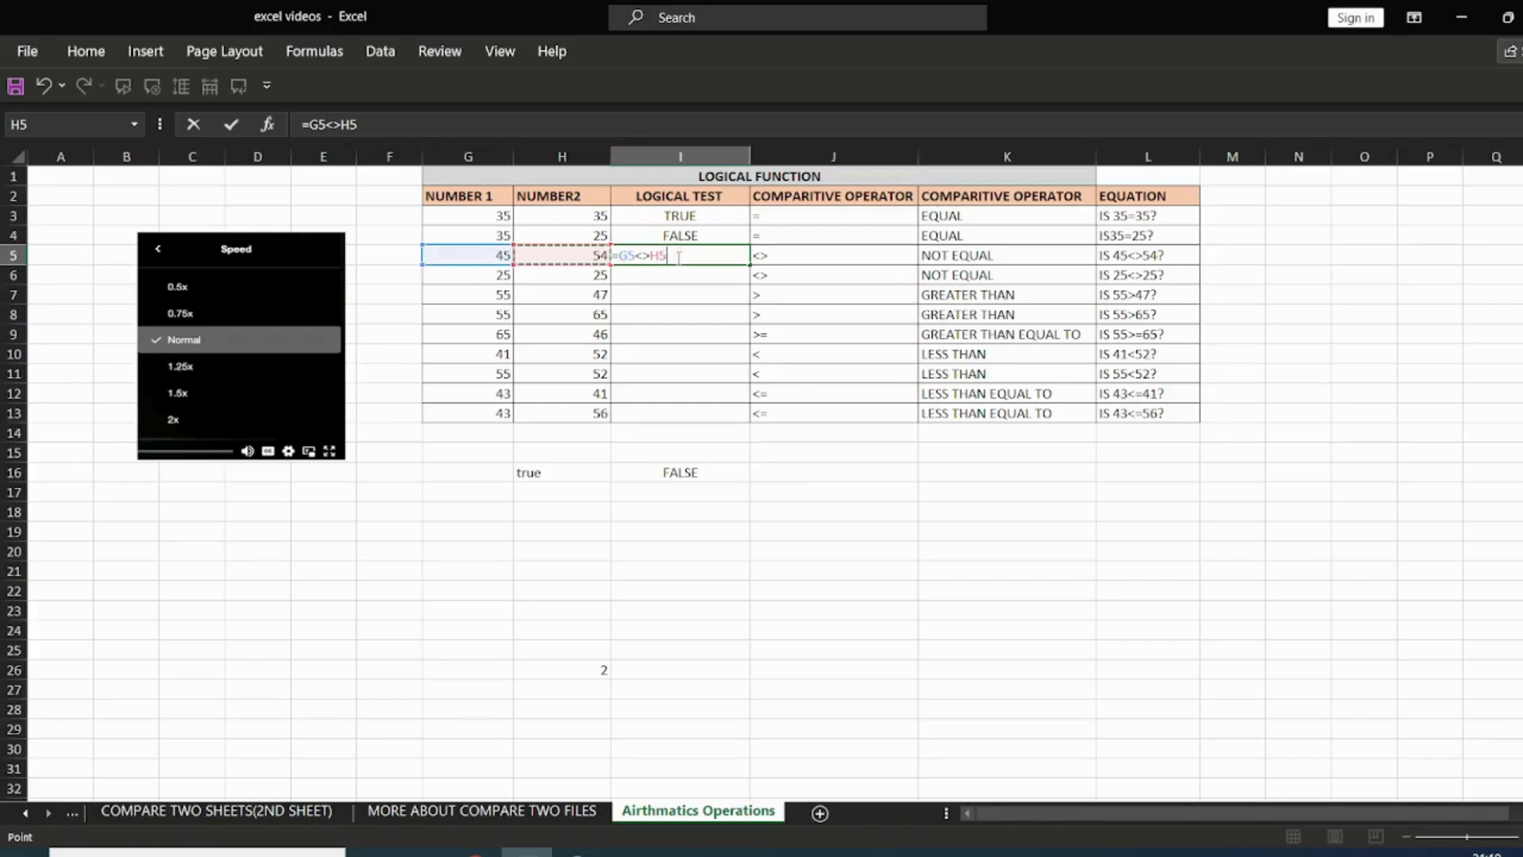
key("Return")
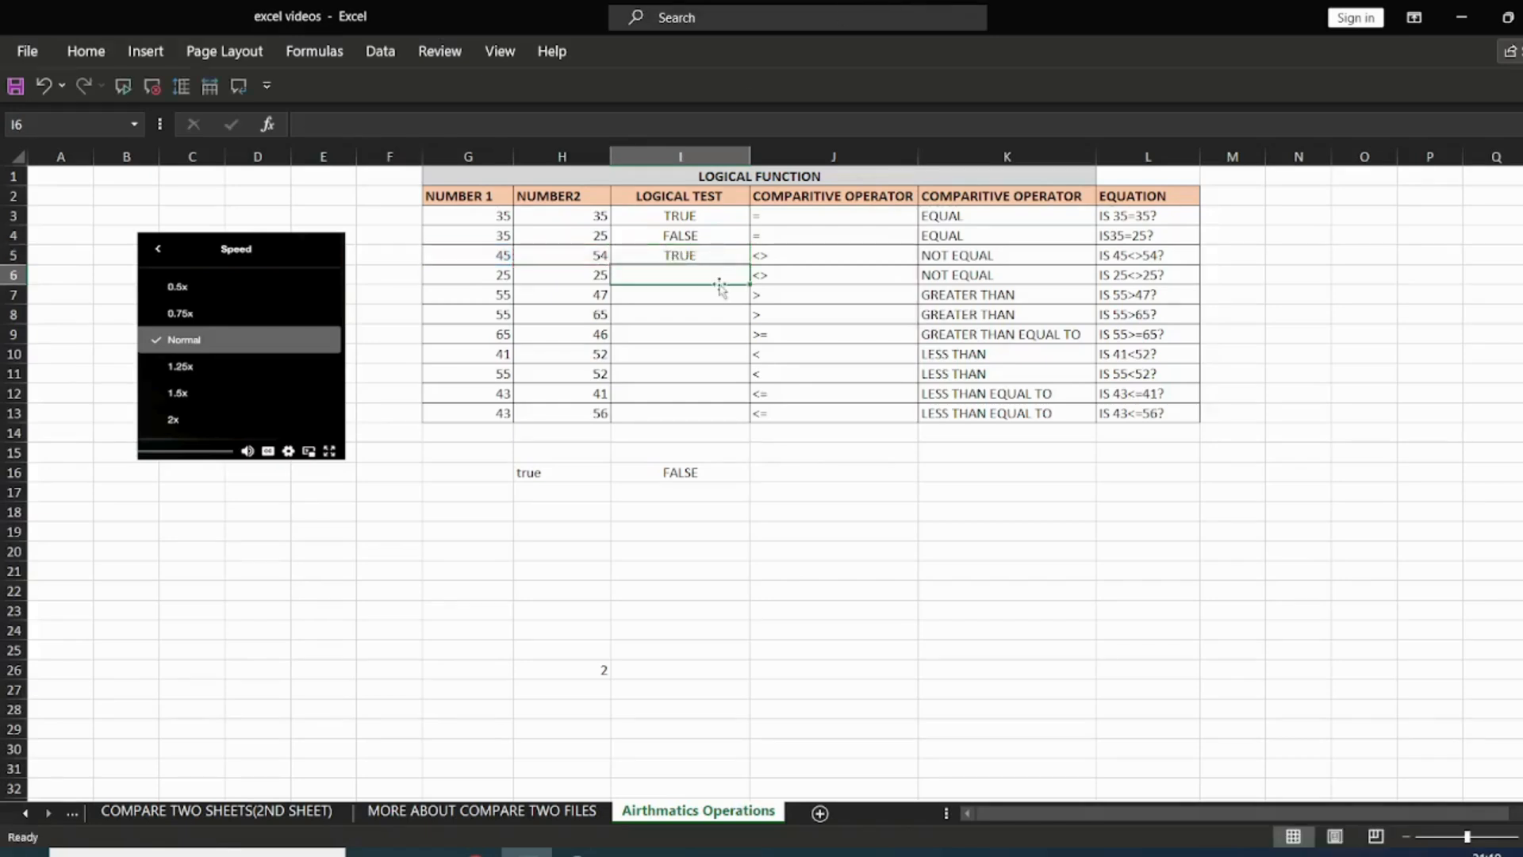
Step: Enter the not-equal test =G6<>H6 in the LOGICAL TEST cell I6
type("=")
left_click(503, 278)
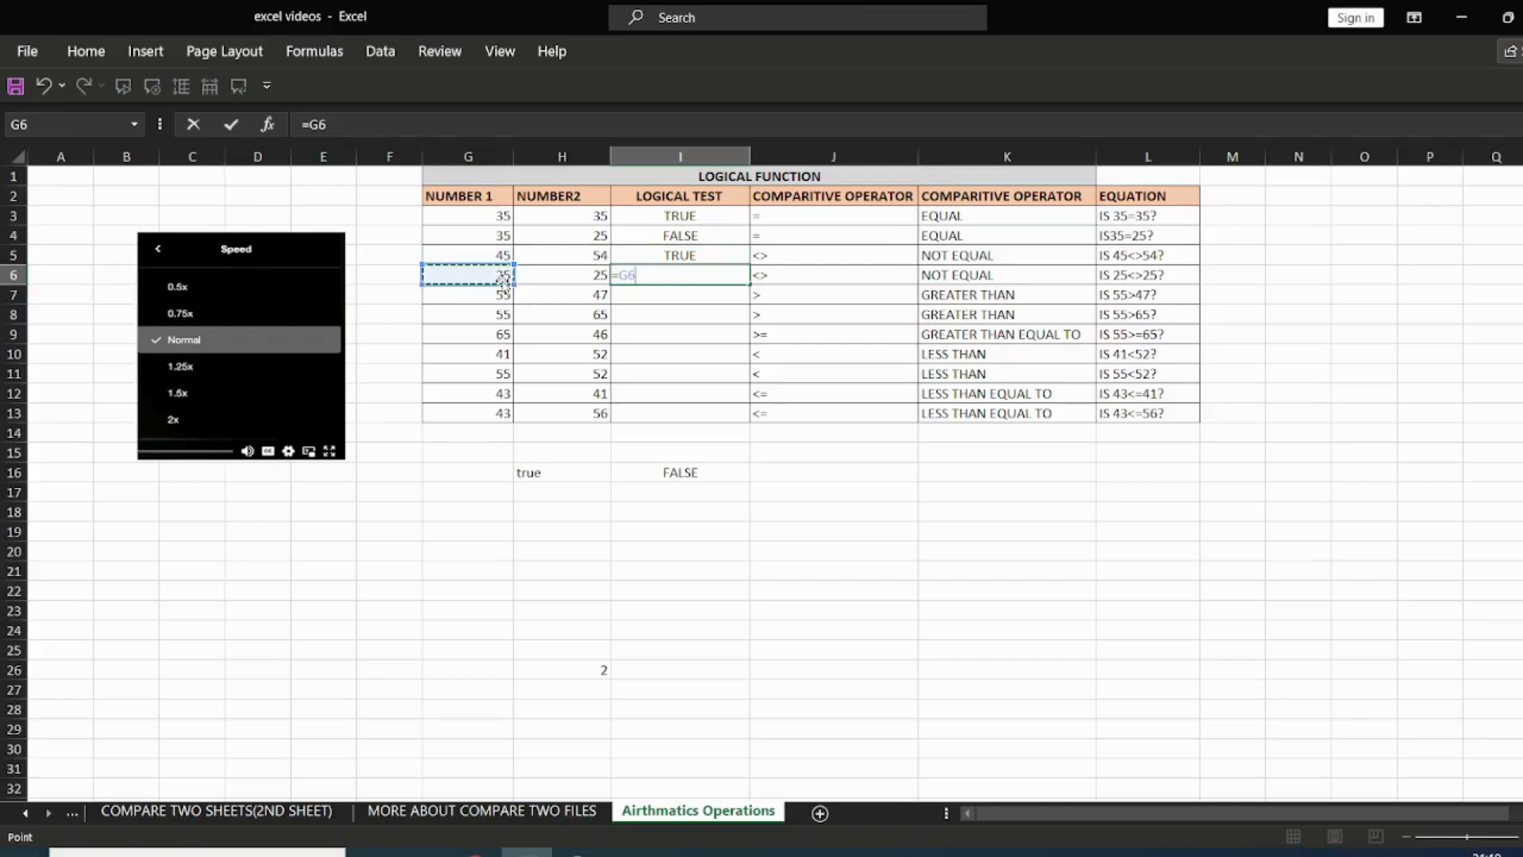
type("<>")
type("H6")
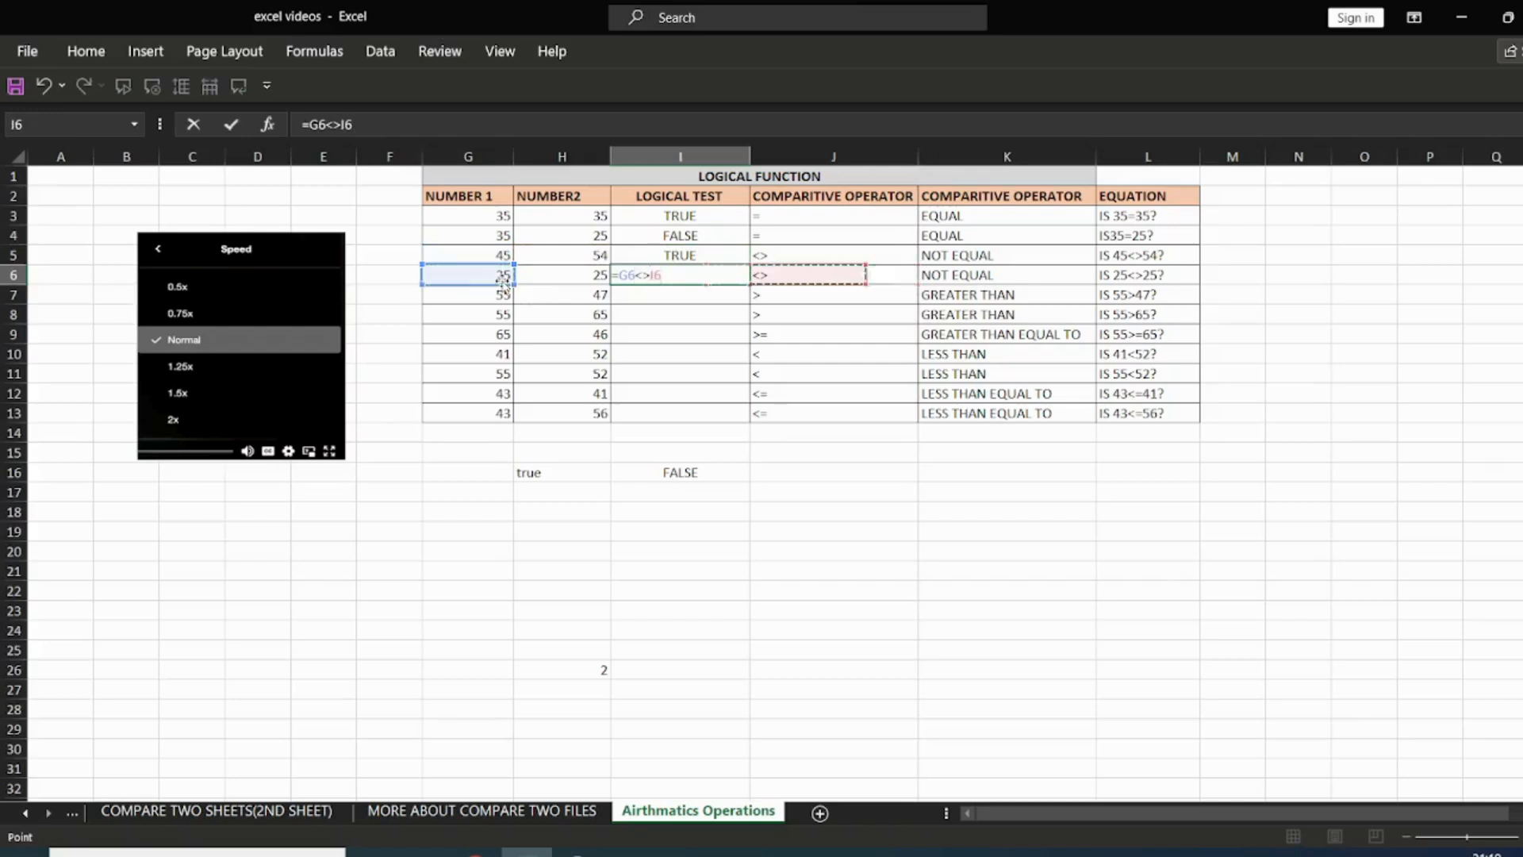
key("Return")
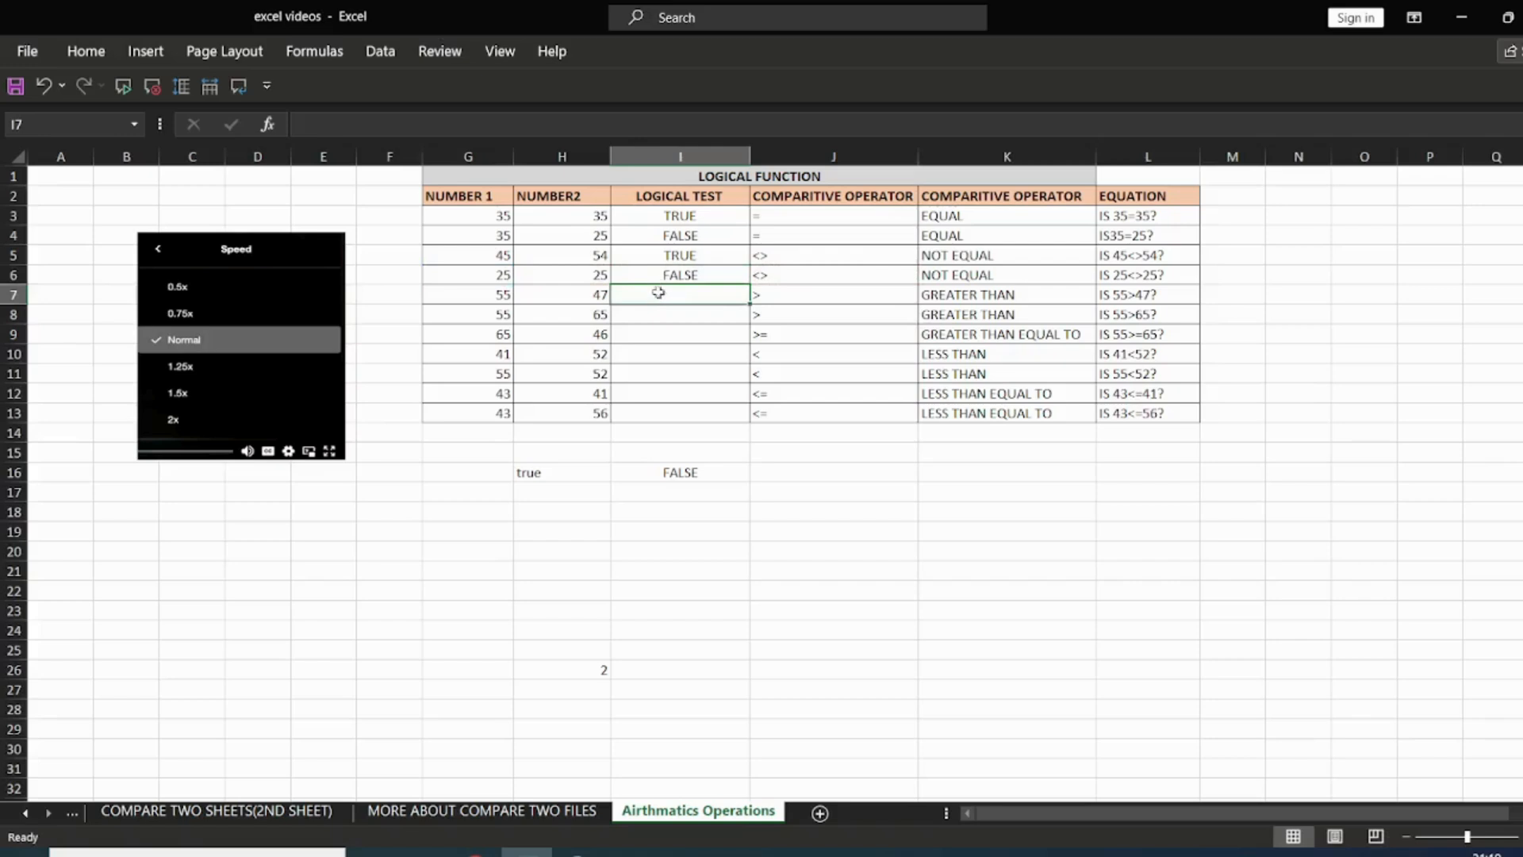
Step: Enter the greater-than test =G7>H7 in the LOGICAL TEST cell I7
type("=")
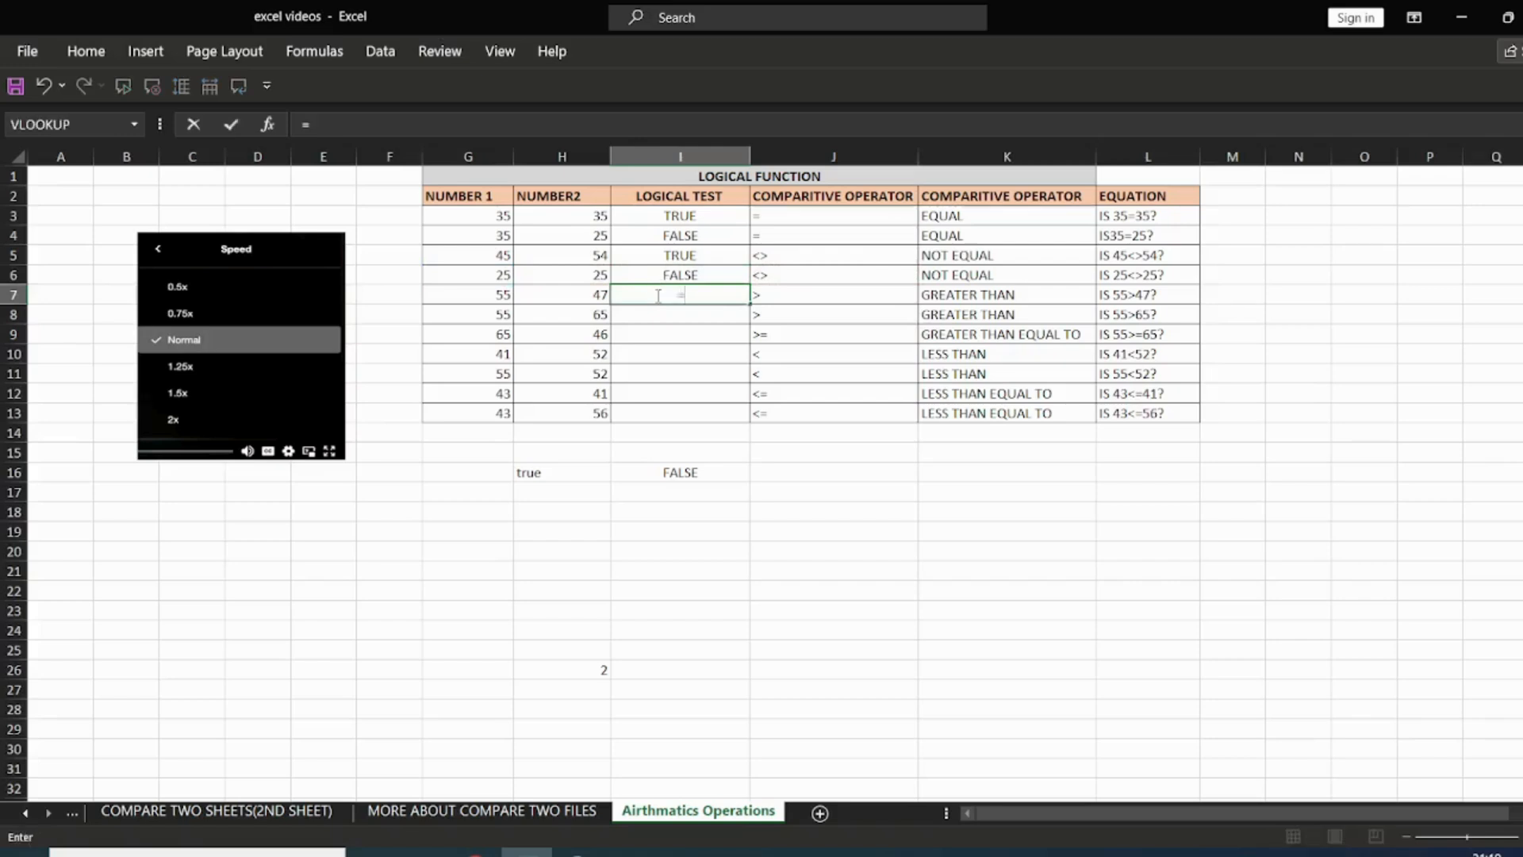
left_click(503, 295)
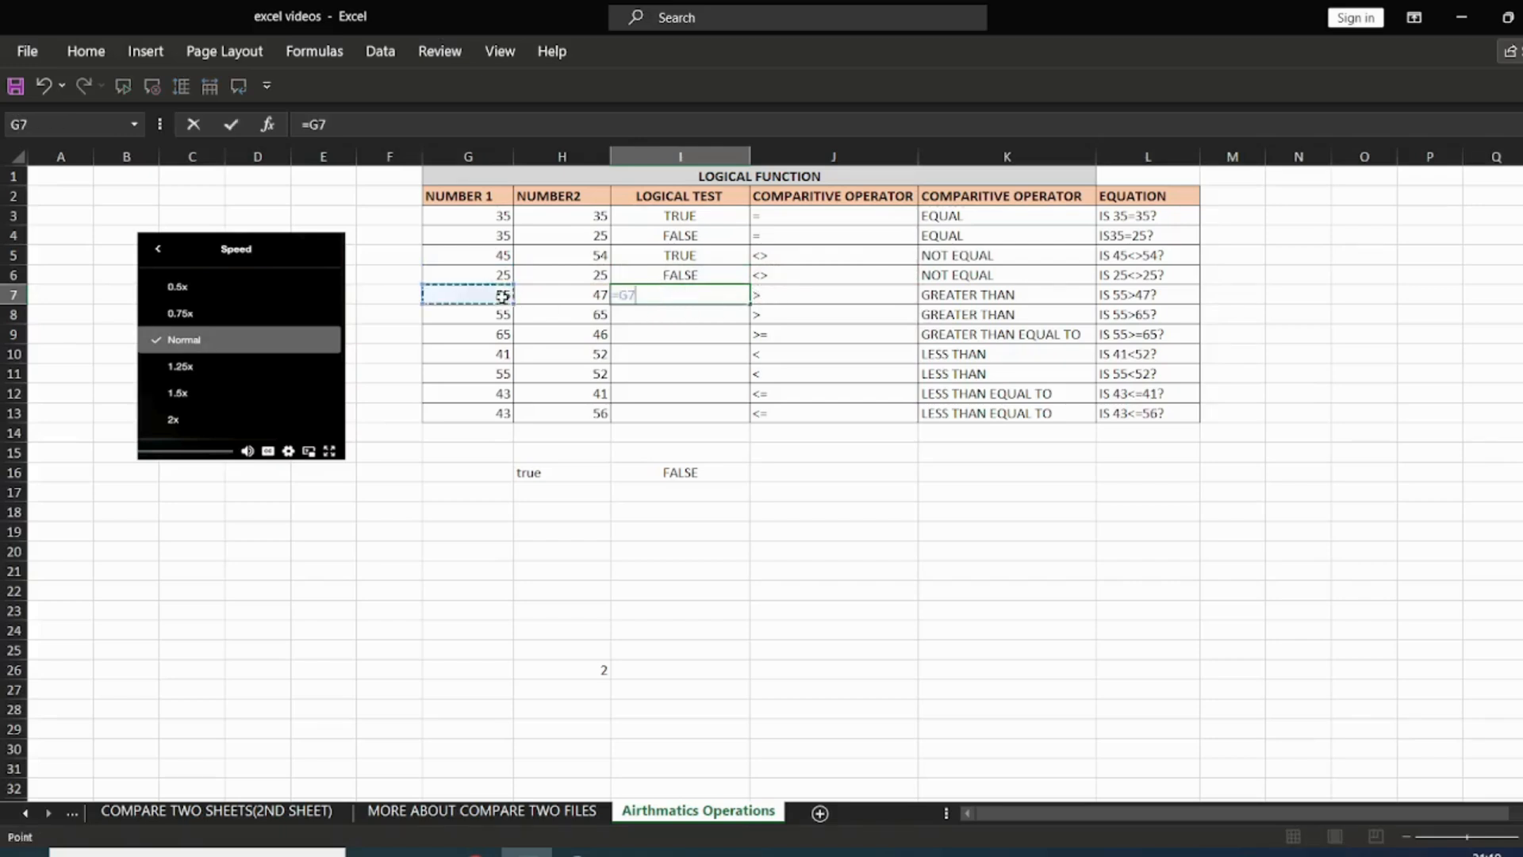
type(">")
left_click(589, 298)
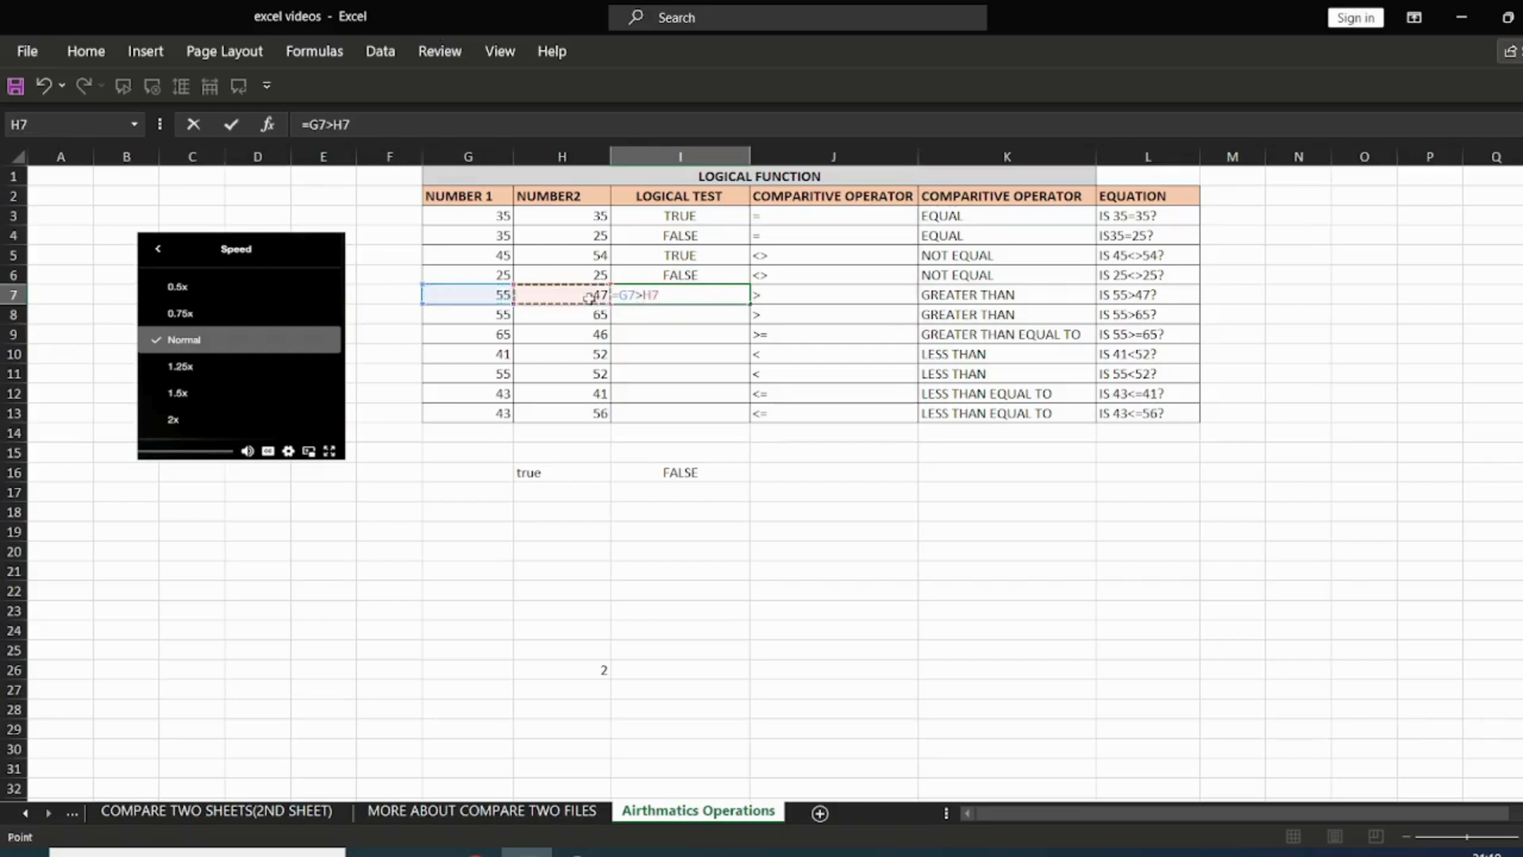
key("Return")
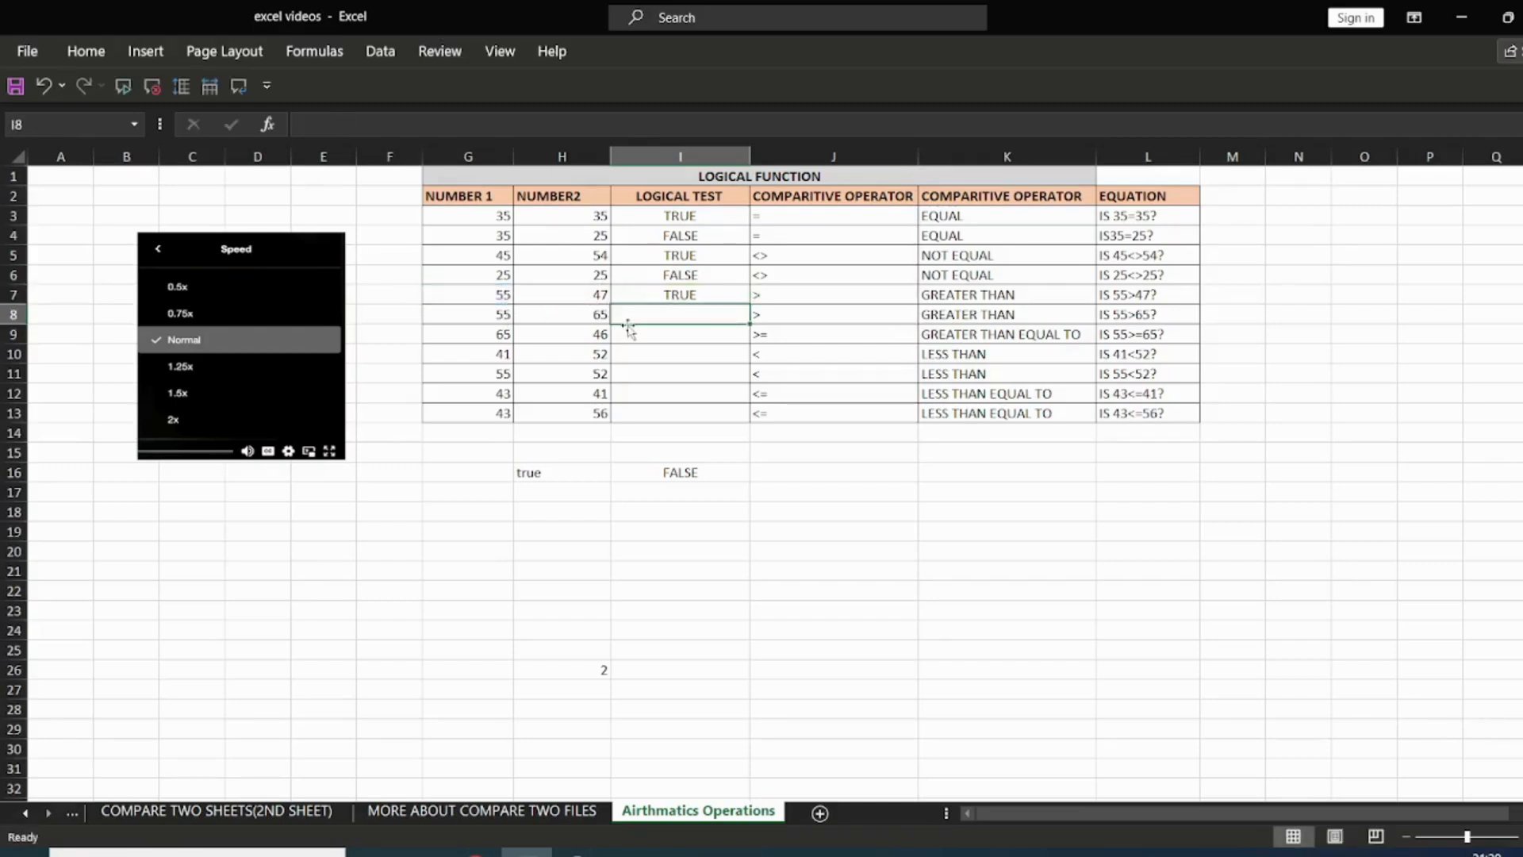
Step: Enter the greater-than test =G8>H8 in the LOGICAL TEST cell I8
type("=")
left_click(506, 316)
type(">")
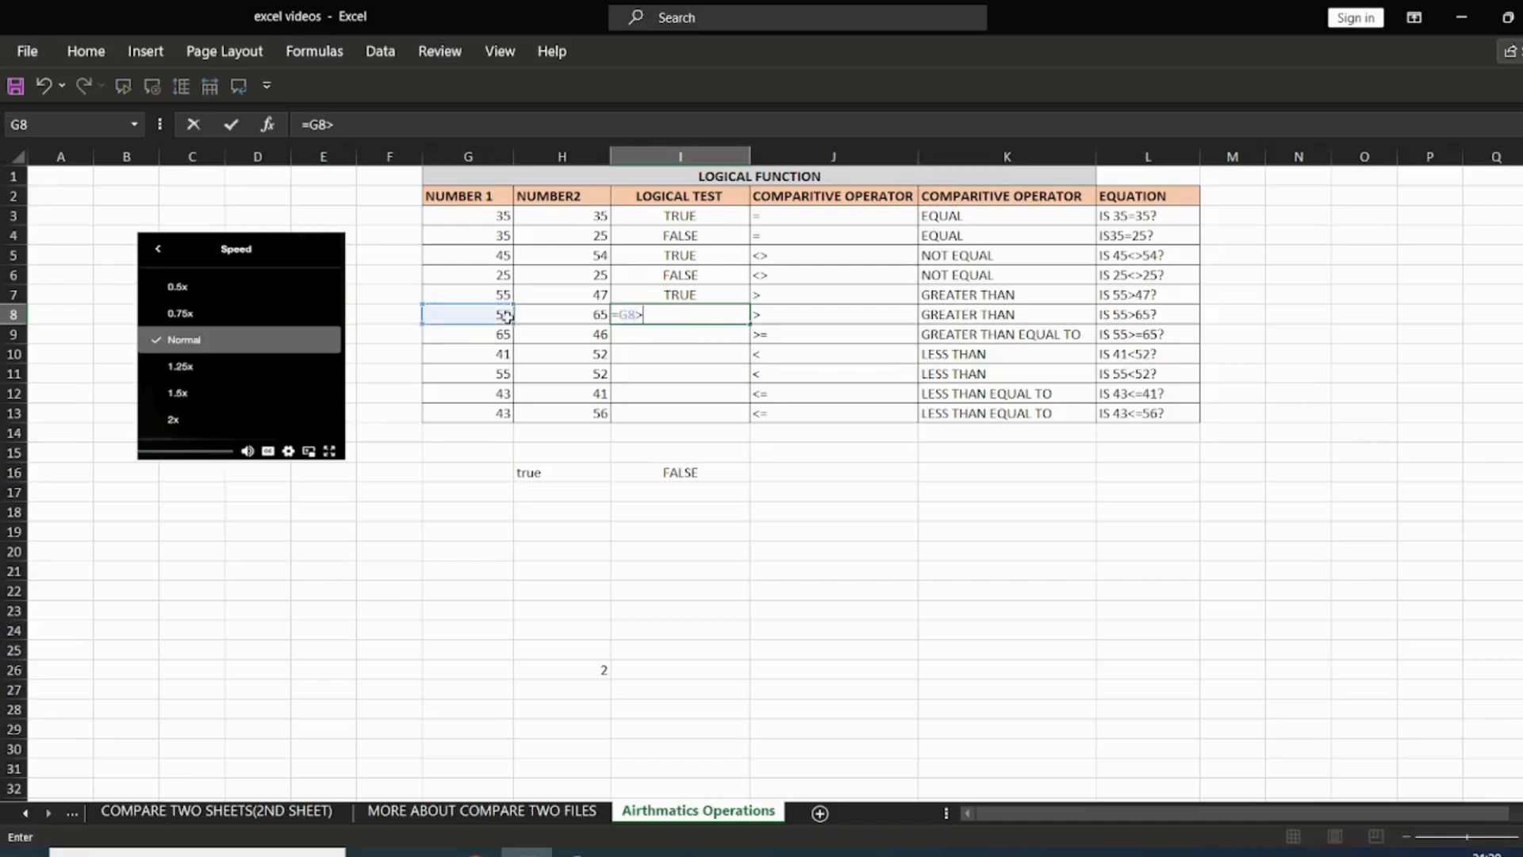
left_click(580, 318)
key("Return")
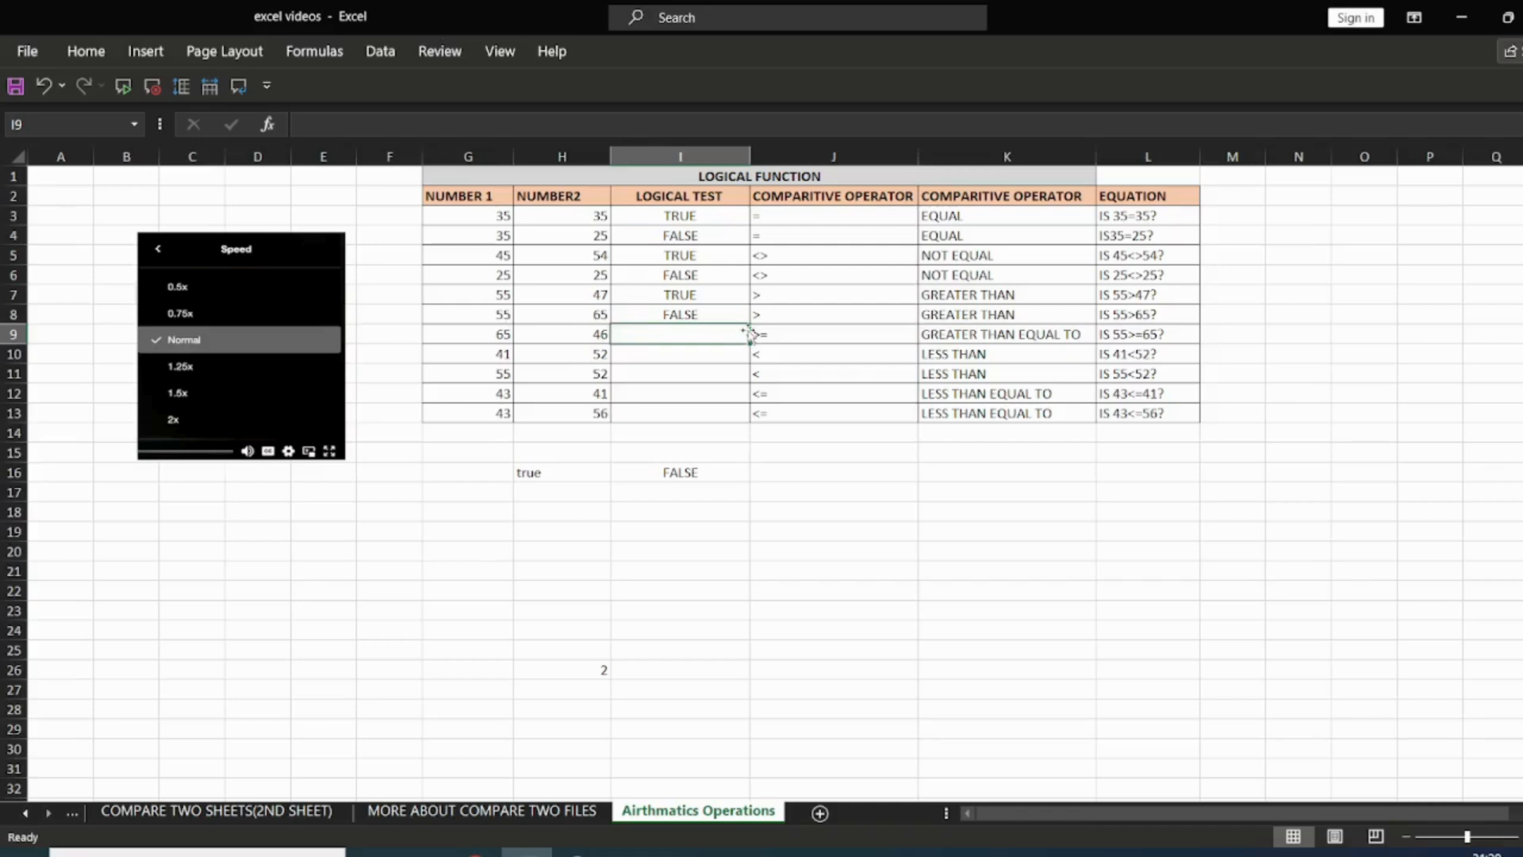
Step: Enter the greater-than-or-equal test =G9>=H9 in the LOGICAL TEST cell I9
type("=")
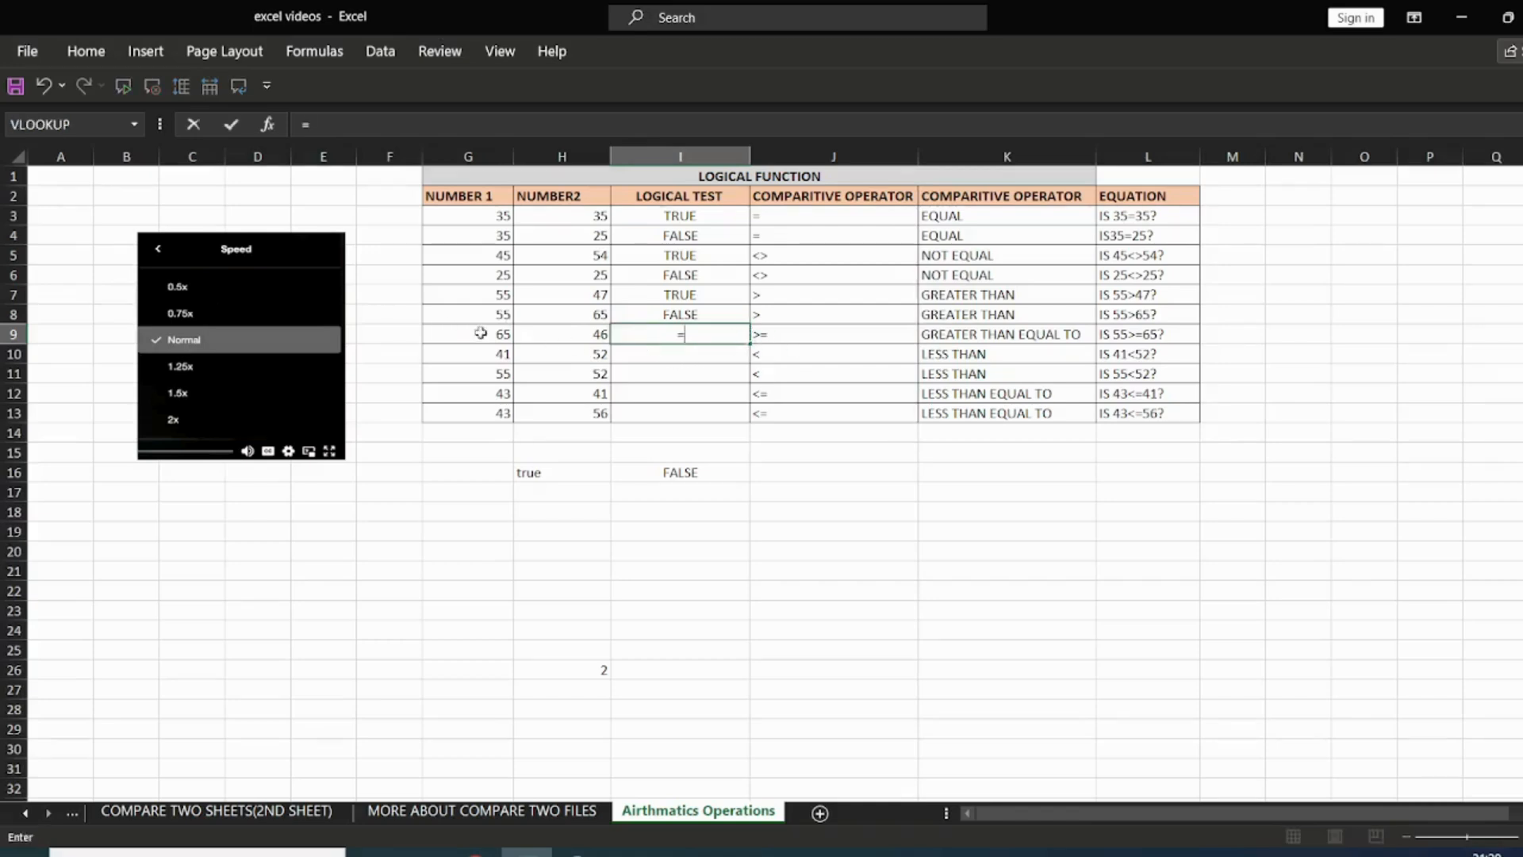
left_click(481, 333)
type(">=")
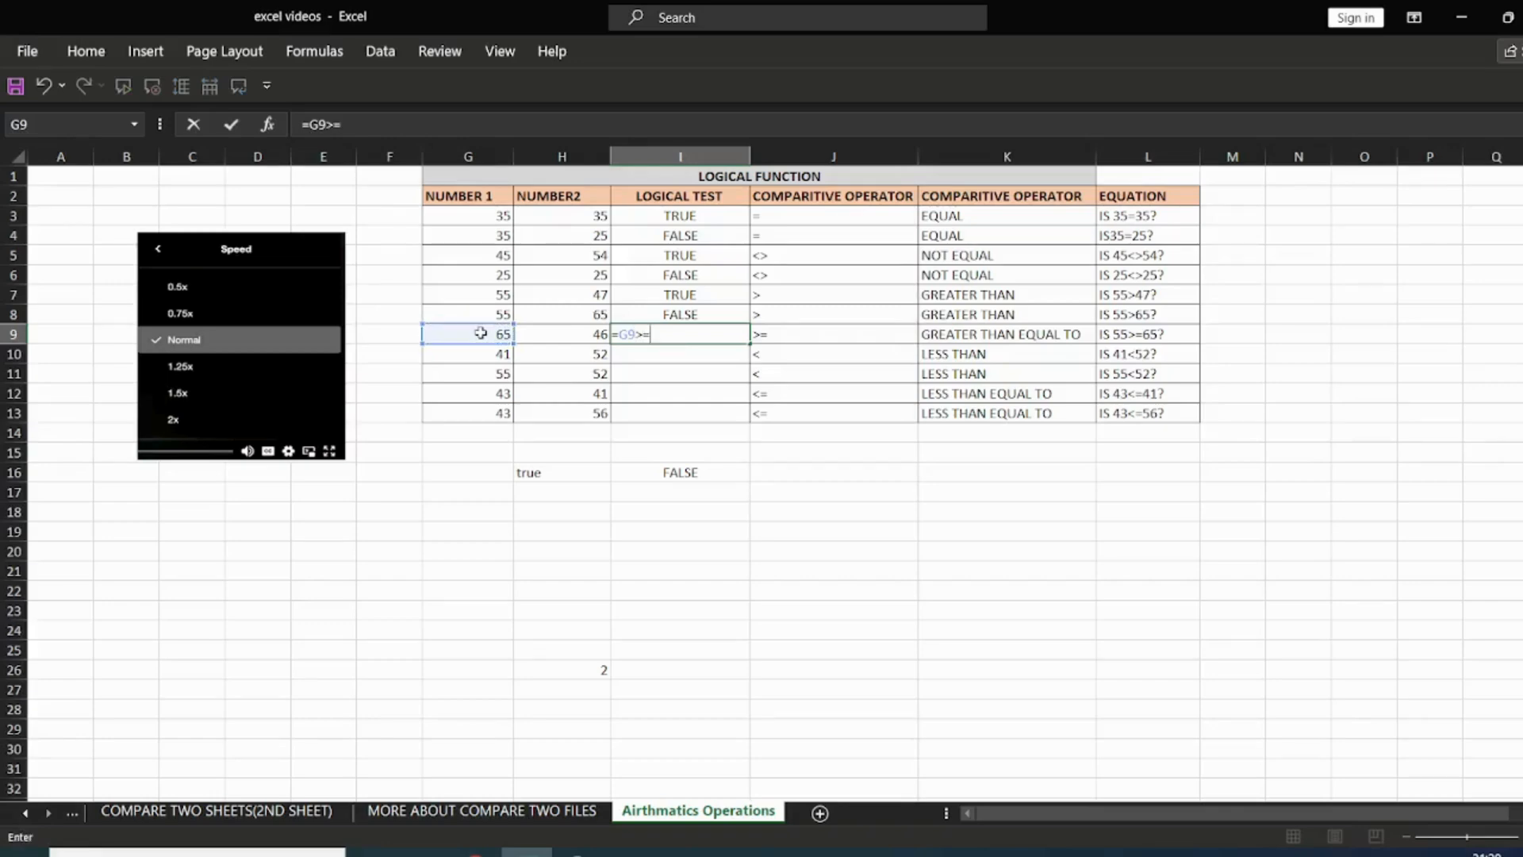
left_click(557, 333)
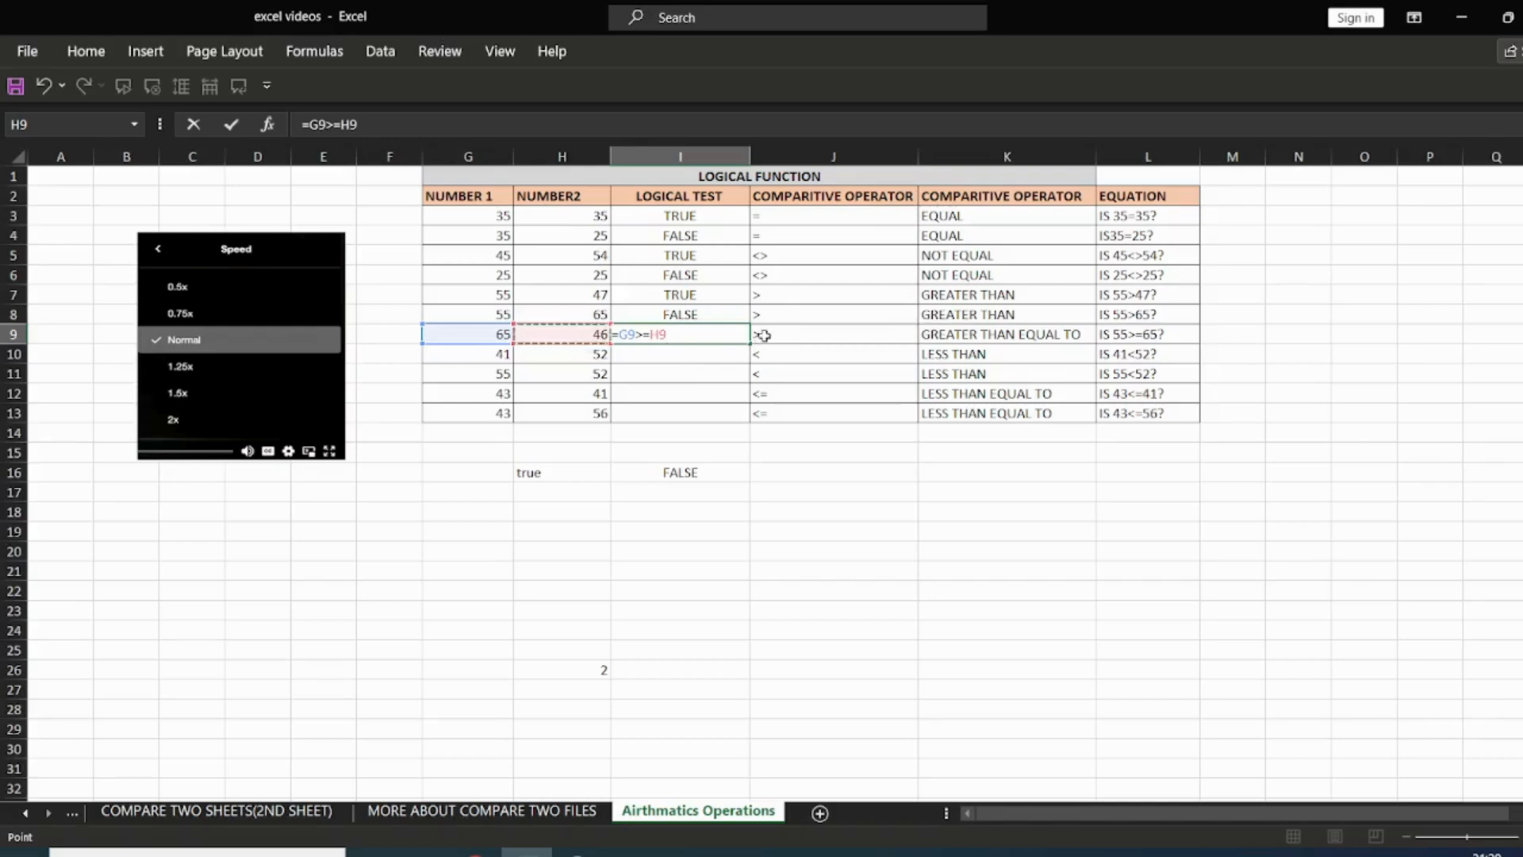
key("Return")
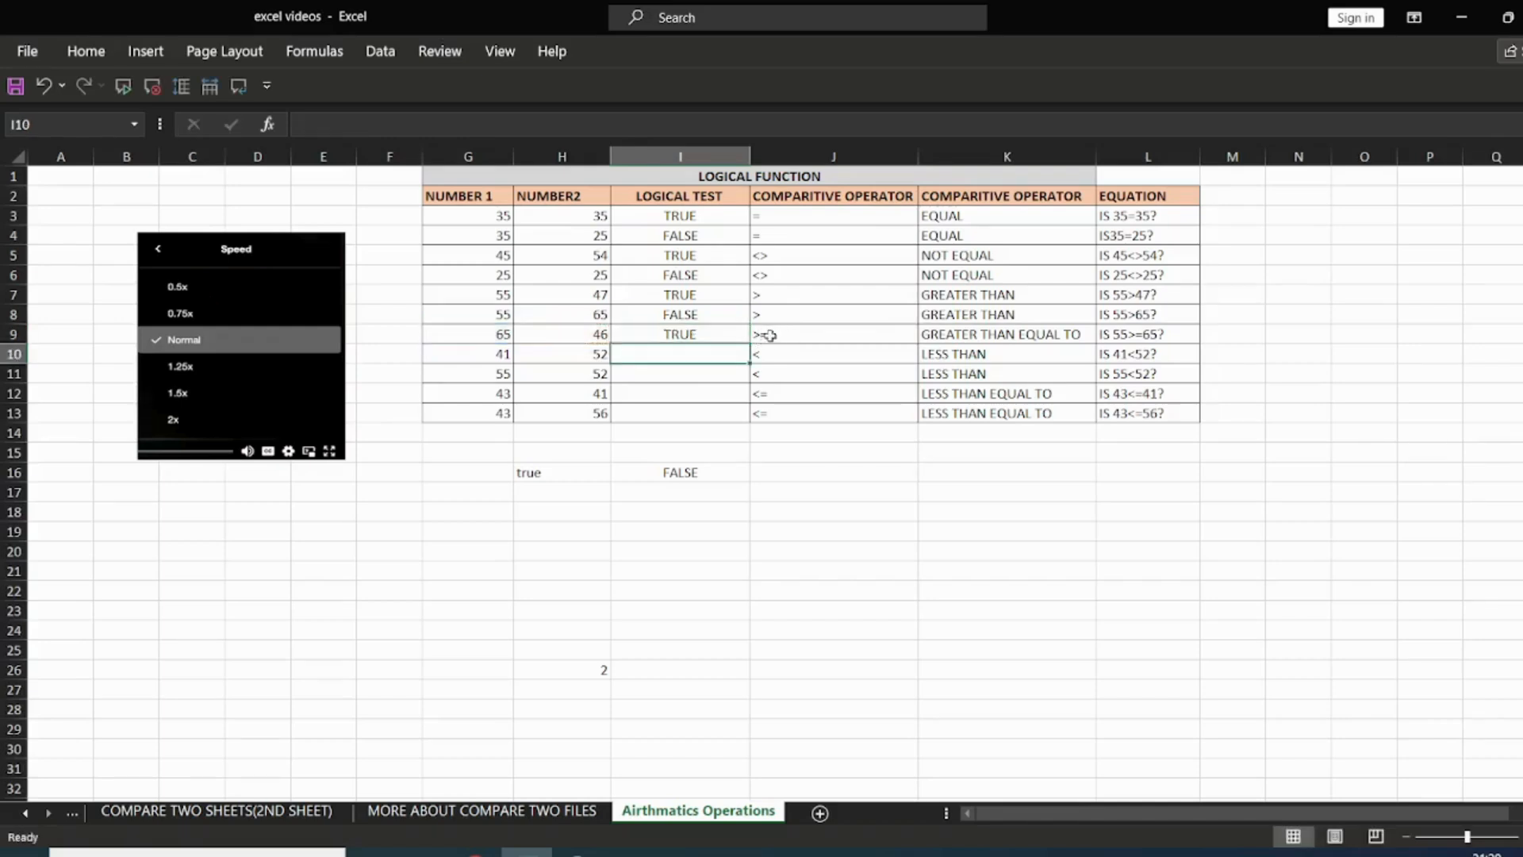
Step: Enter the less-than test =G10<H10 in the LOGICAL TEST cell I10
left_click_drag(499, 218, 1106, 416)
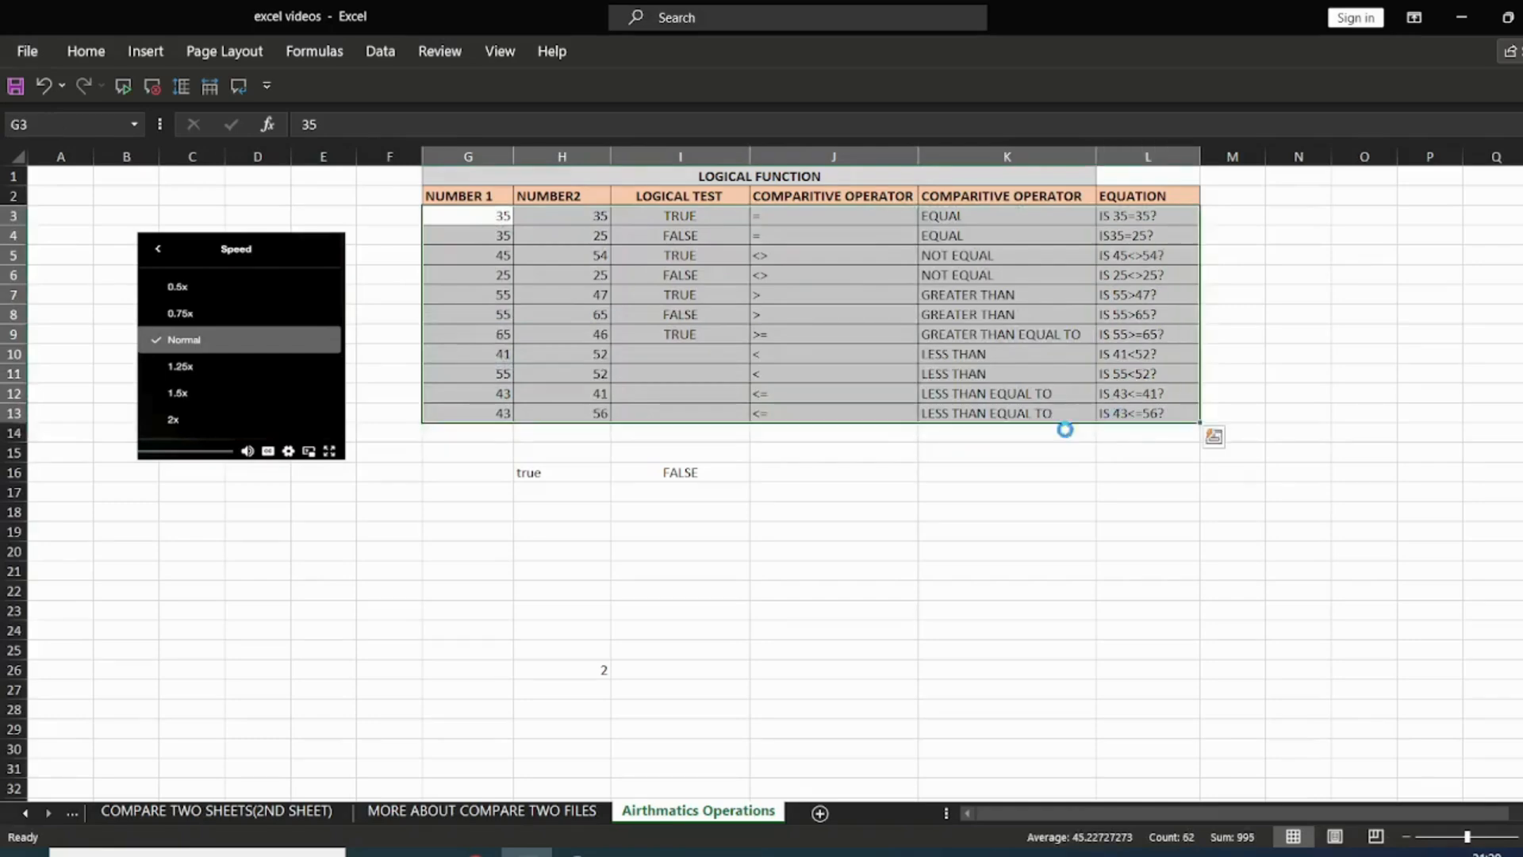
scroll(943, 533, "up", 1)
scroll(992, 547, "up", 1)
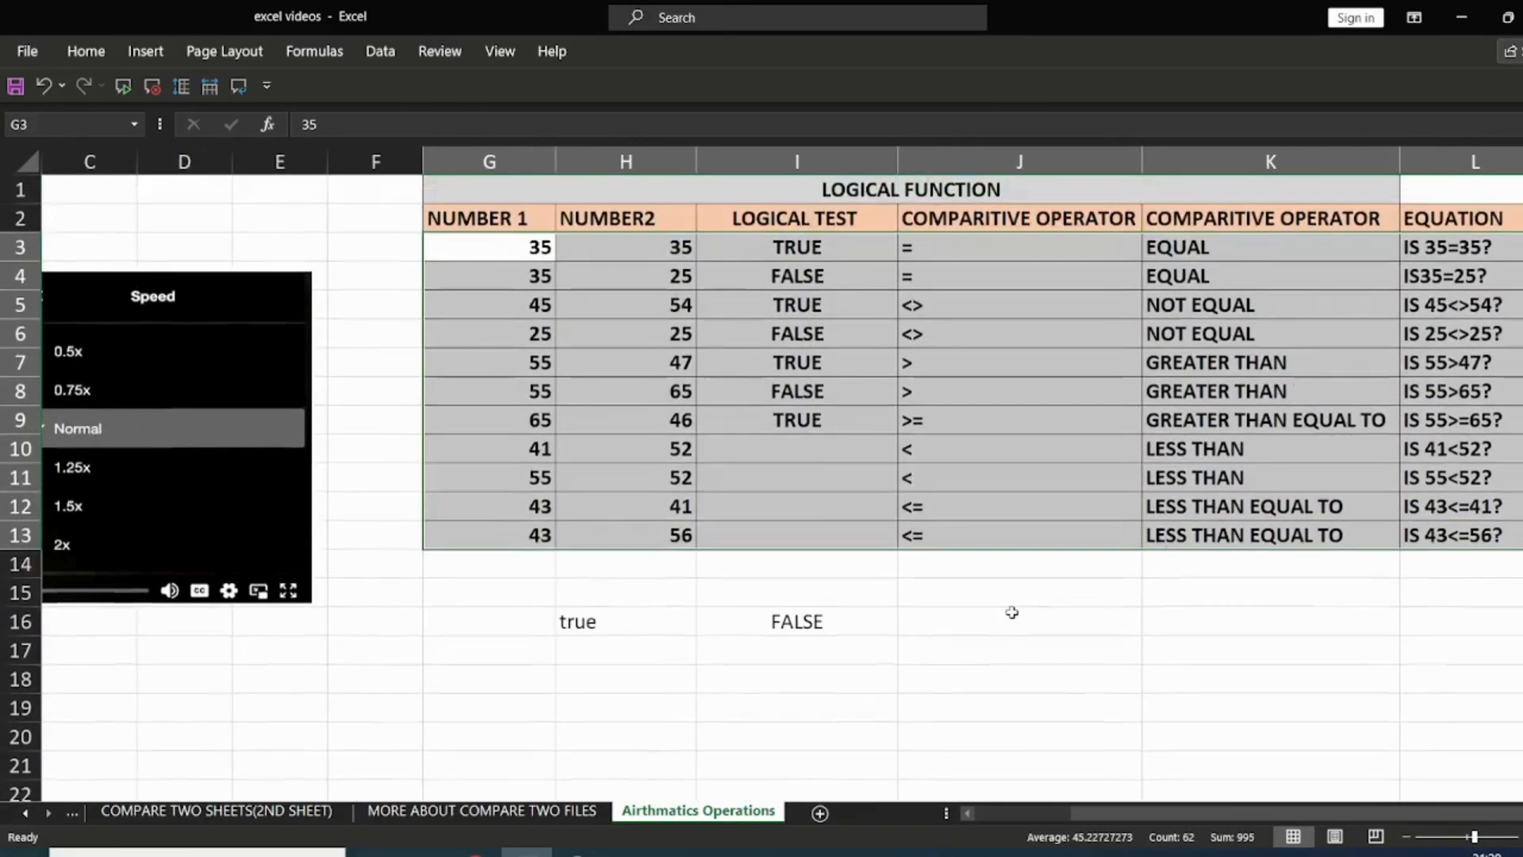
left_click(810, 452)
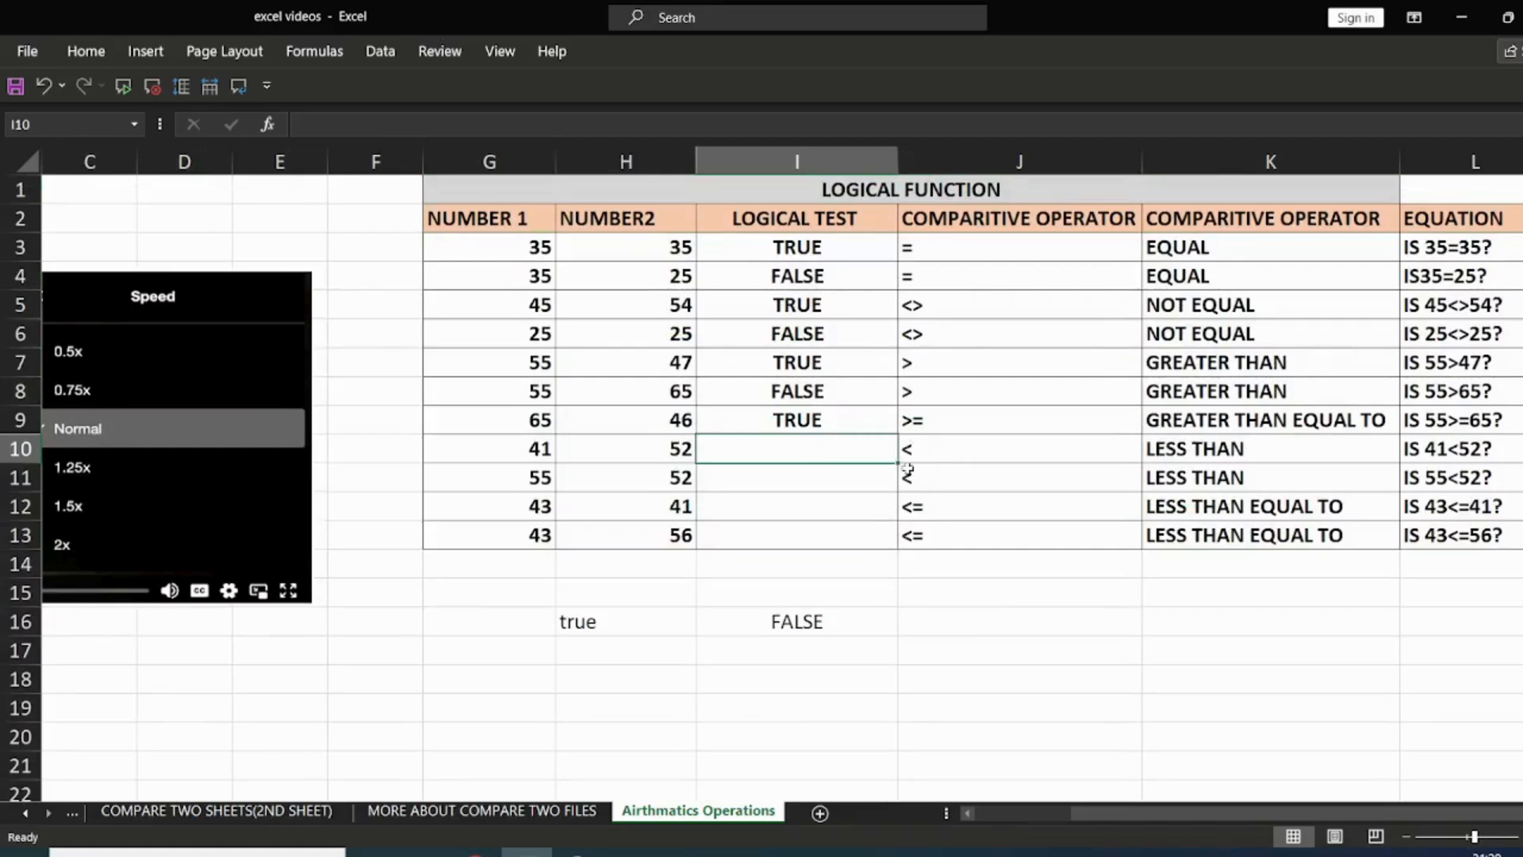
type("=")
left_click(540, 449)
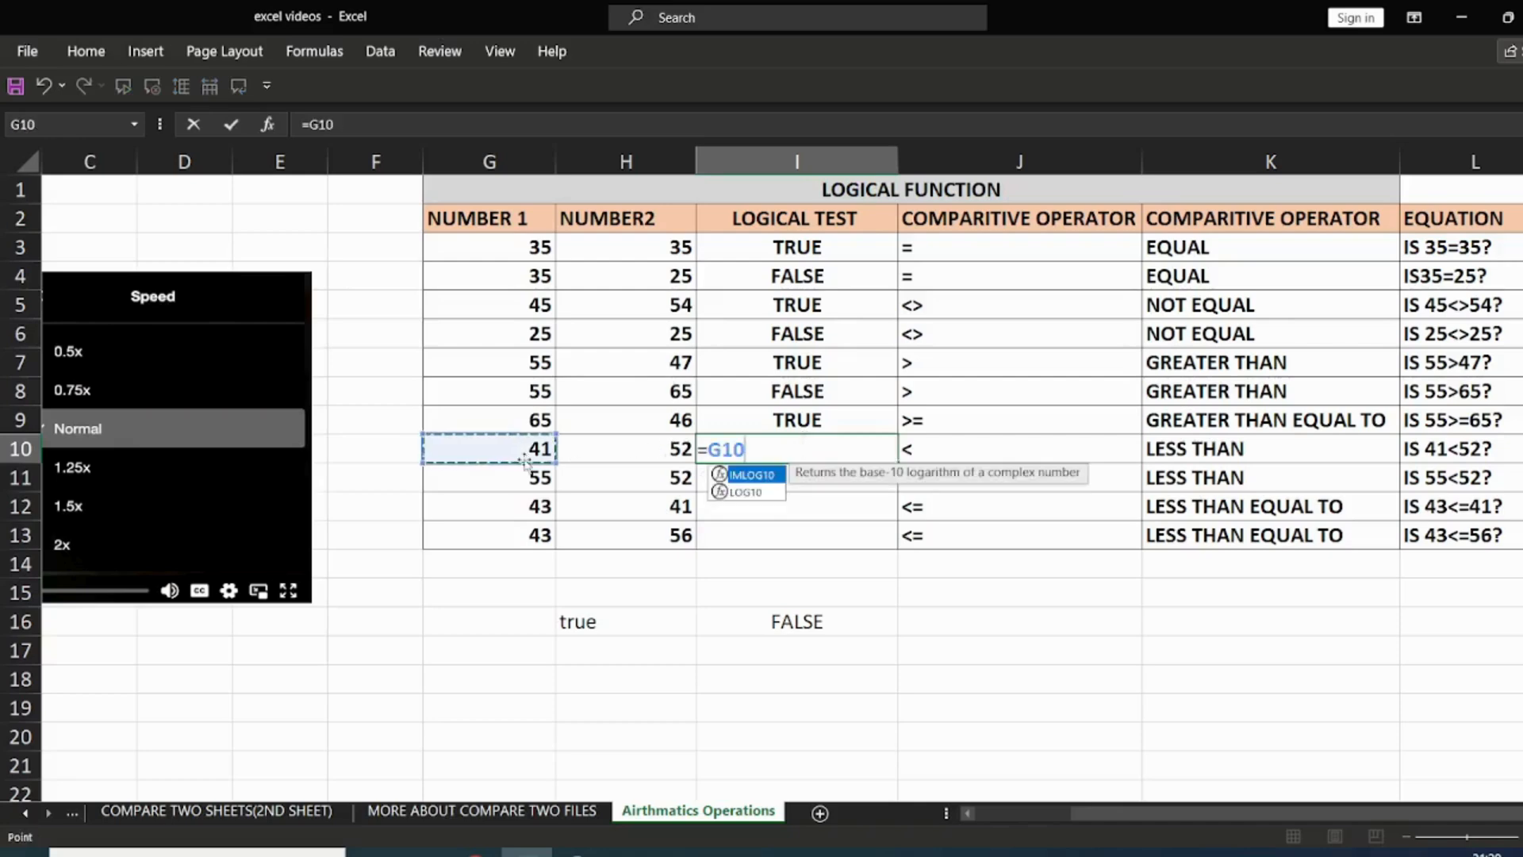
type("<")
left_click(627, 457)
key("Return")
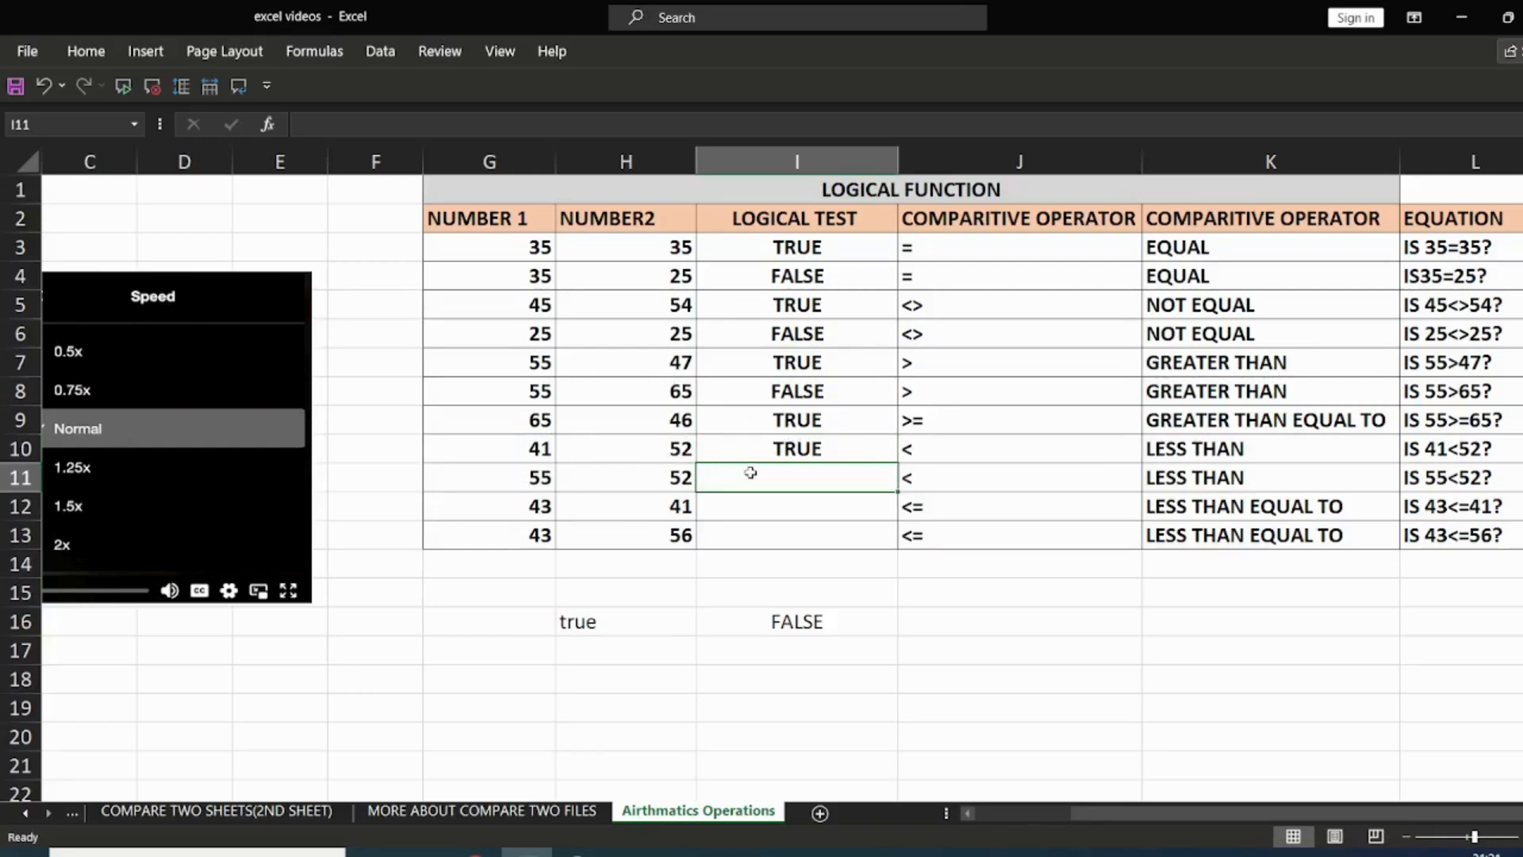
Step: Enter the less-than test =G11<H11 in the LOGICAL TEST cell I11
type("=")
left_click(527, 479)
type("<")
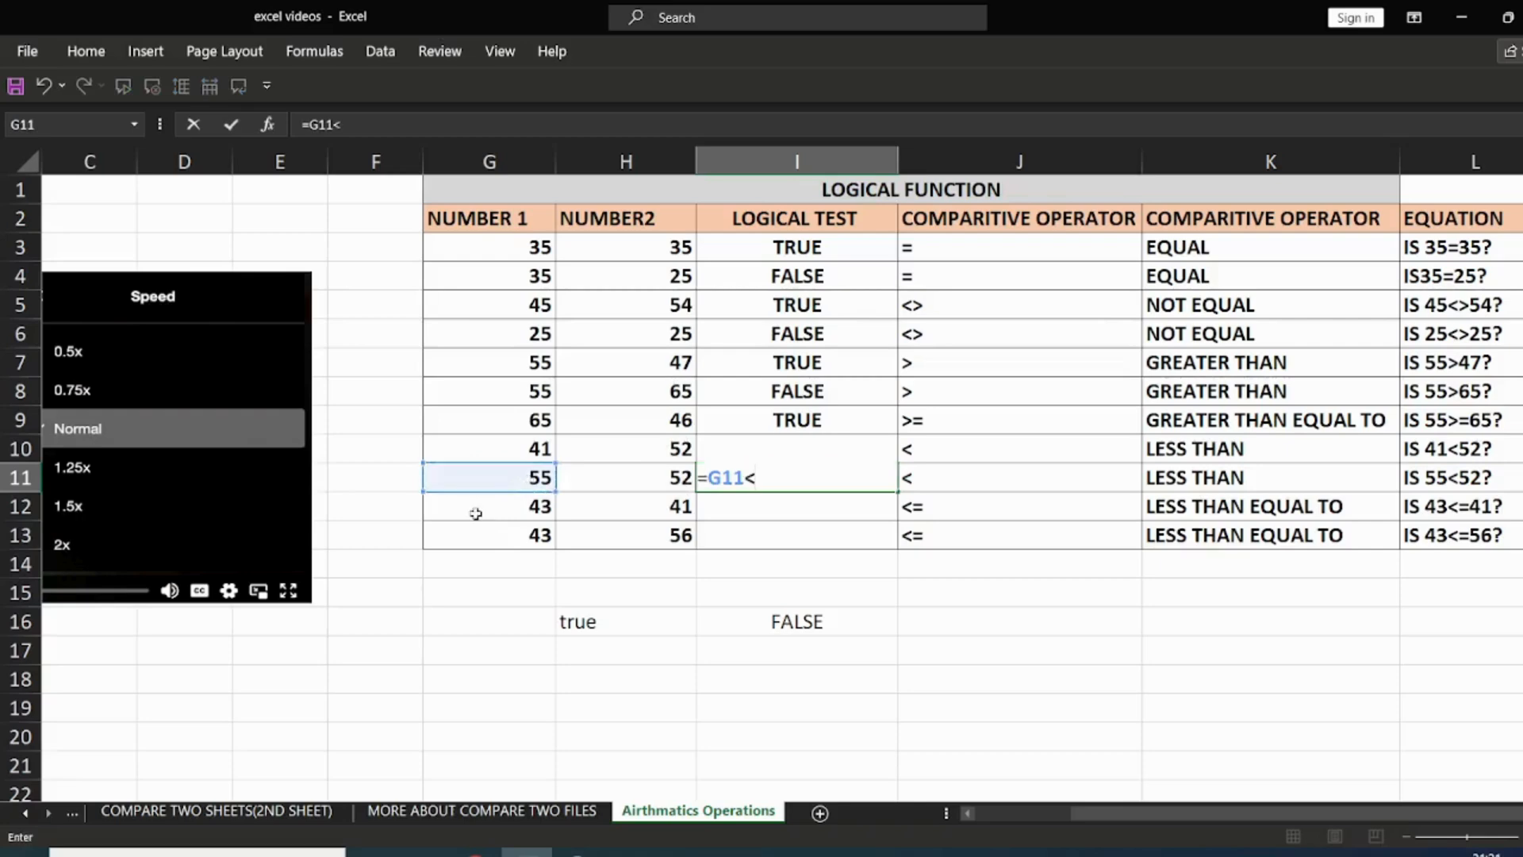
left_click(632, 479)
key("Return")
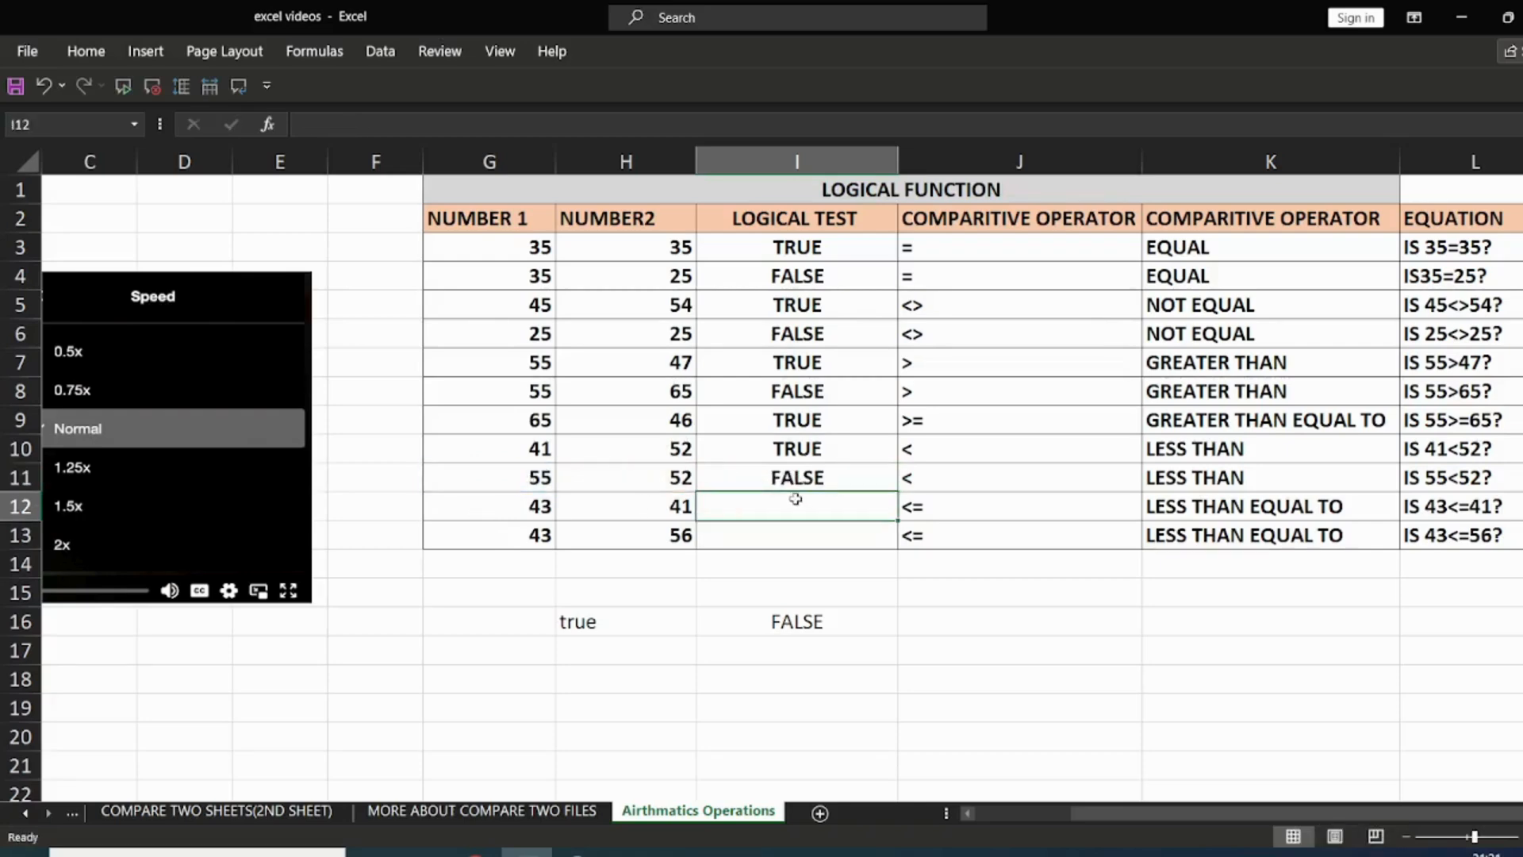
Step: Enter the less-than-or-equal test =G12<=H12 in the LOGICAL TEST cell I12
type("=")
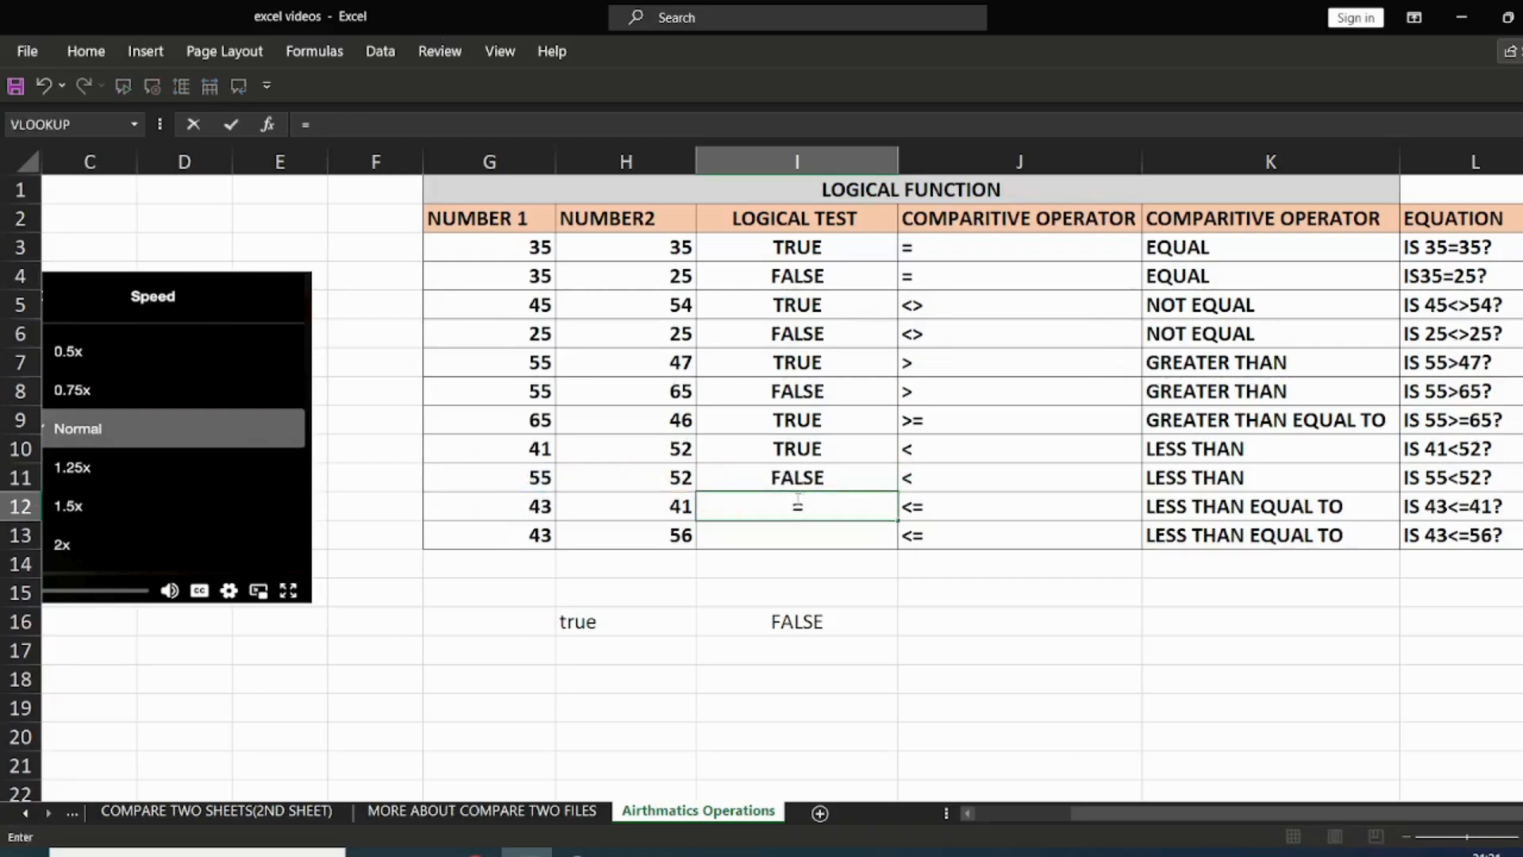
left_click(547, 507)
type("<=")
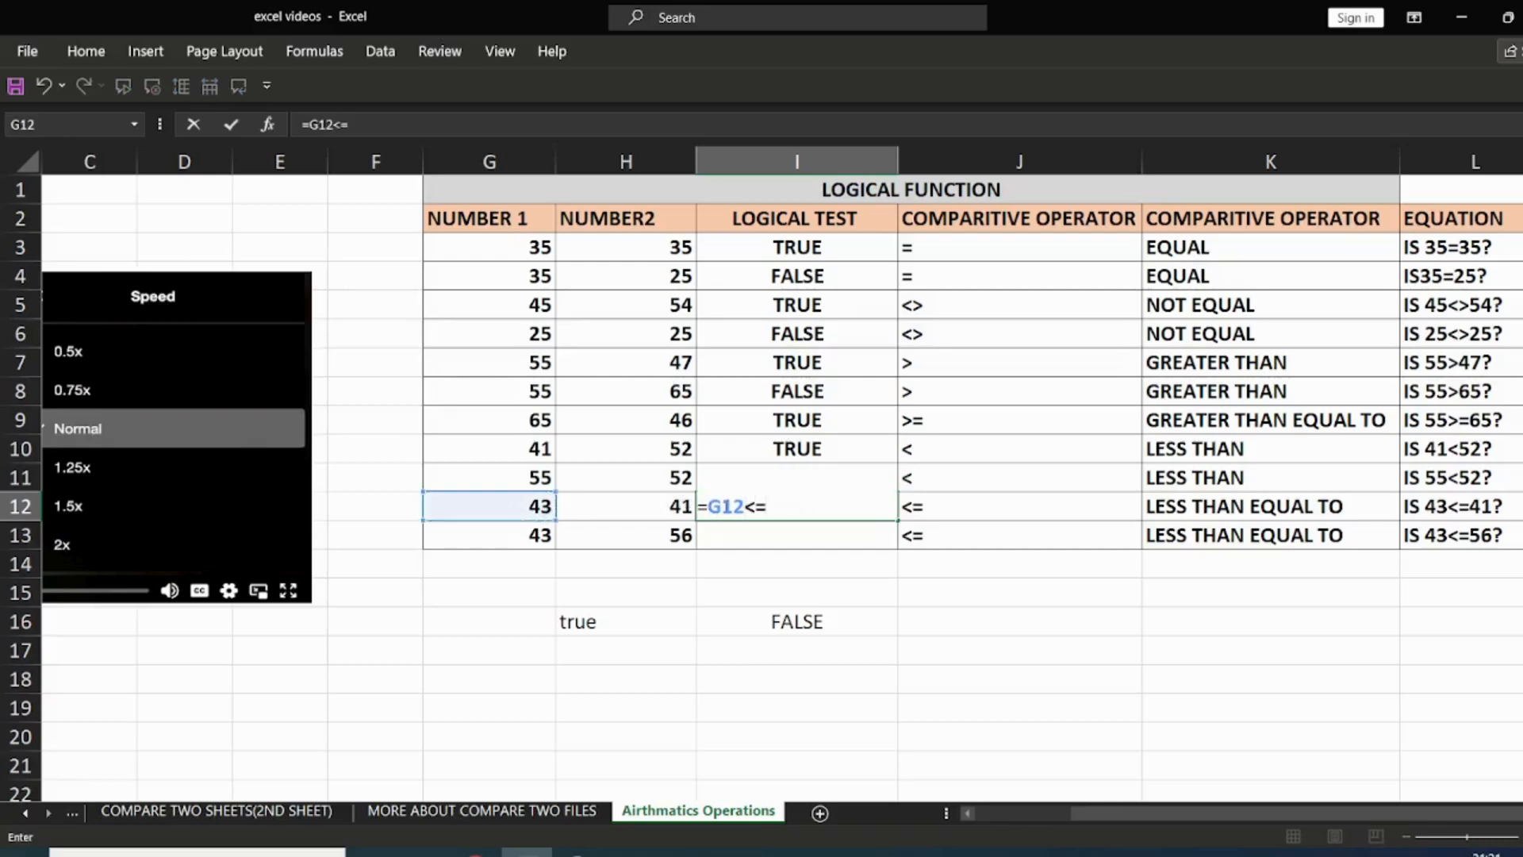
left_click(646, 514)
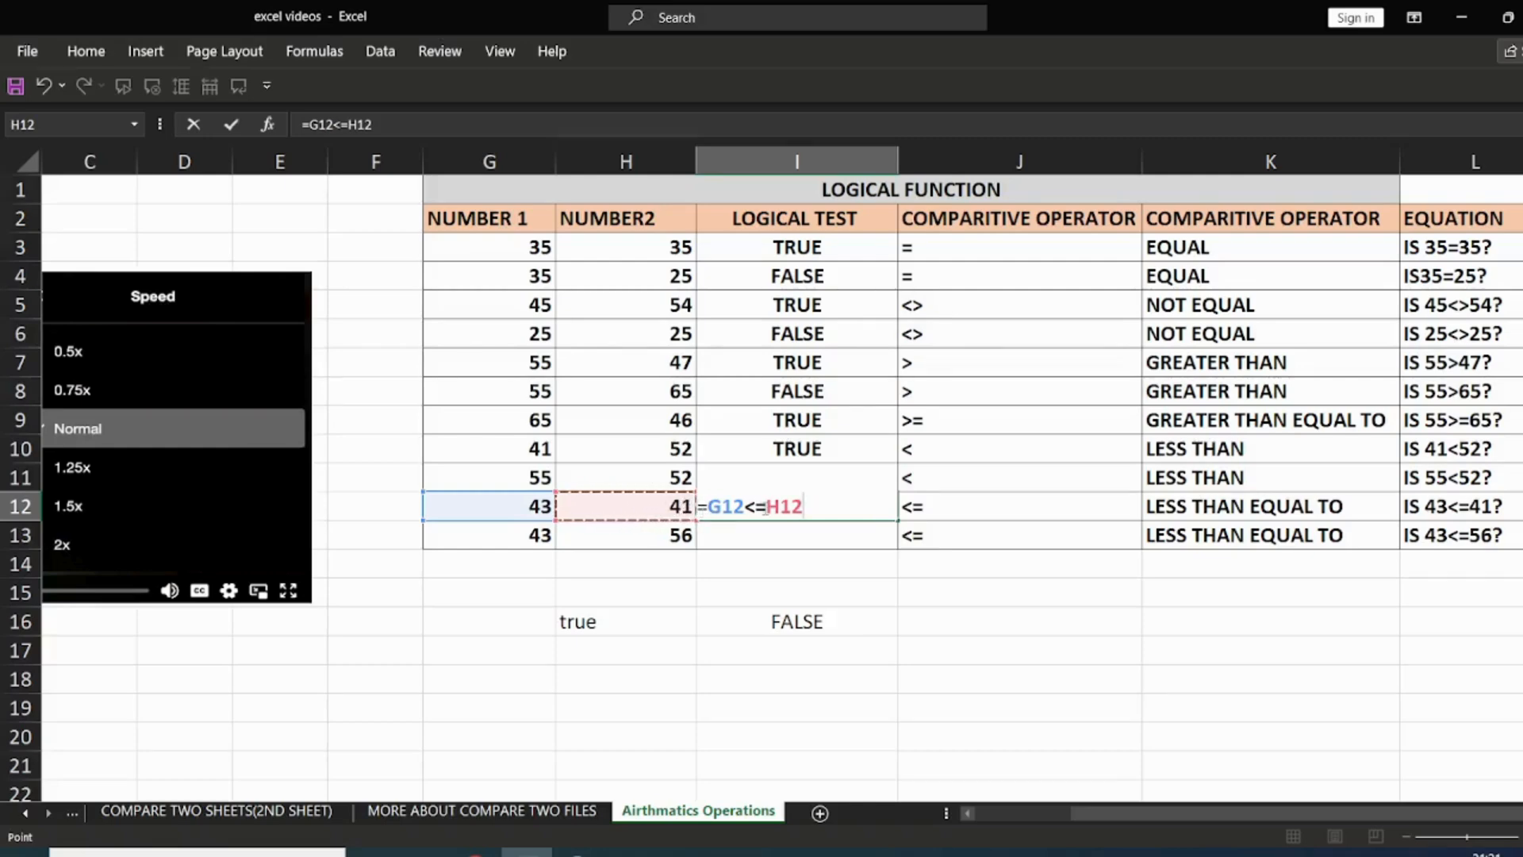
key("Return")
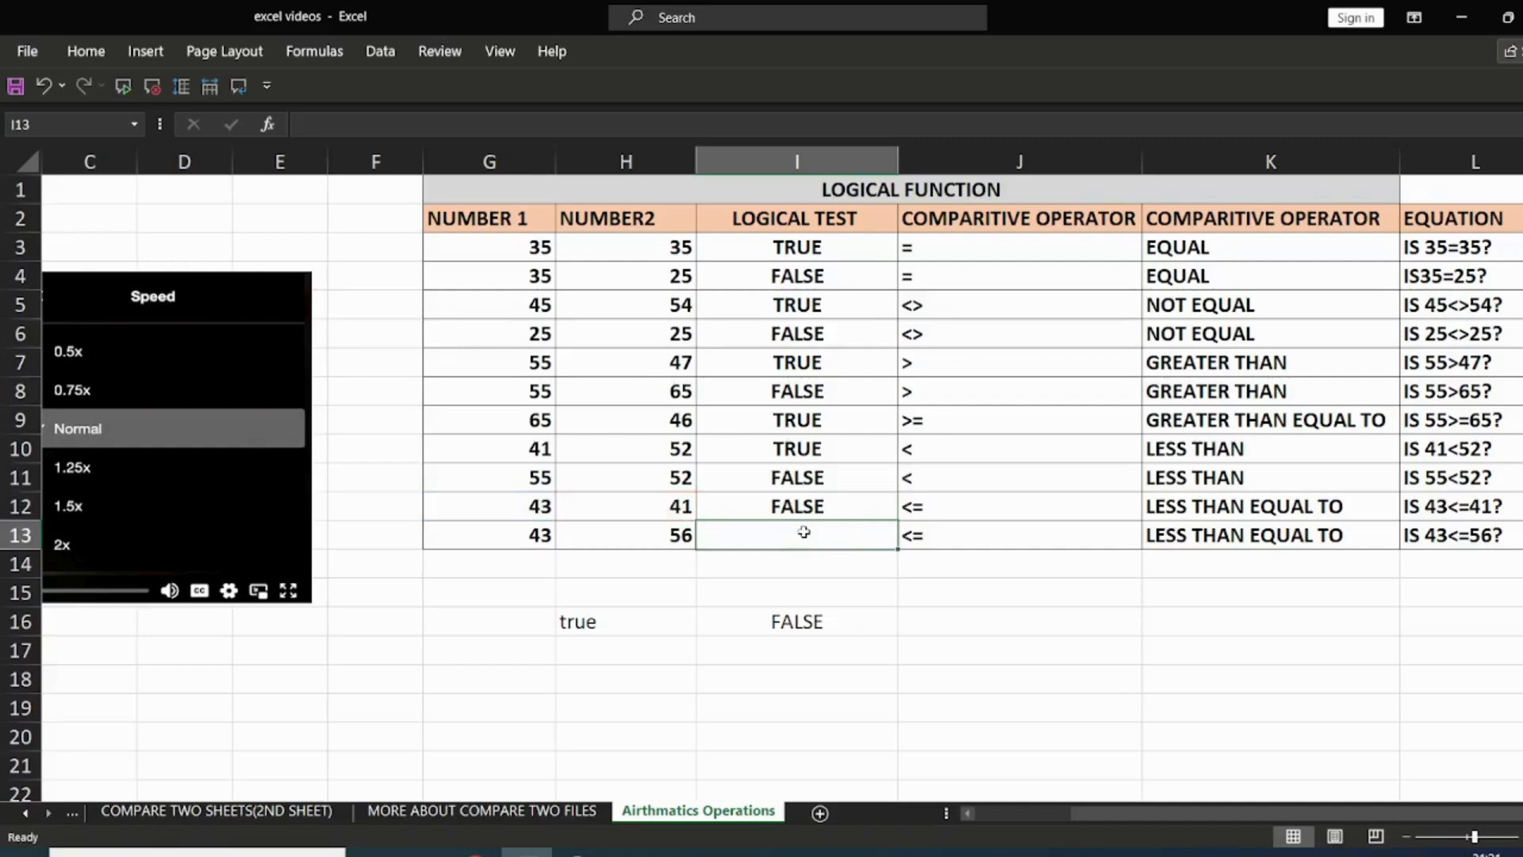
Step: Enter the less-than-or-equal test =G13<=H13 in the LOGICAL TEST cell I13
type("=")
left_click(519, 547)
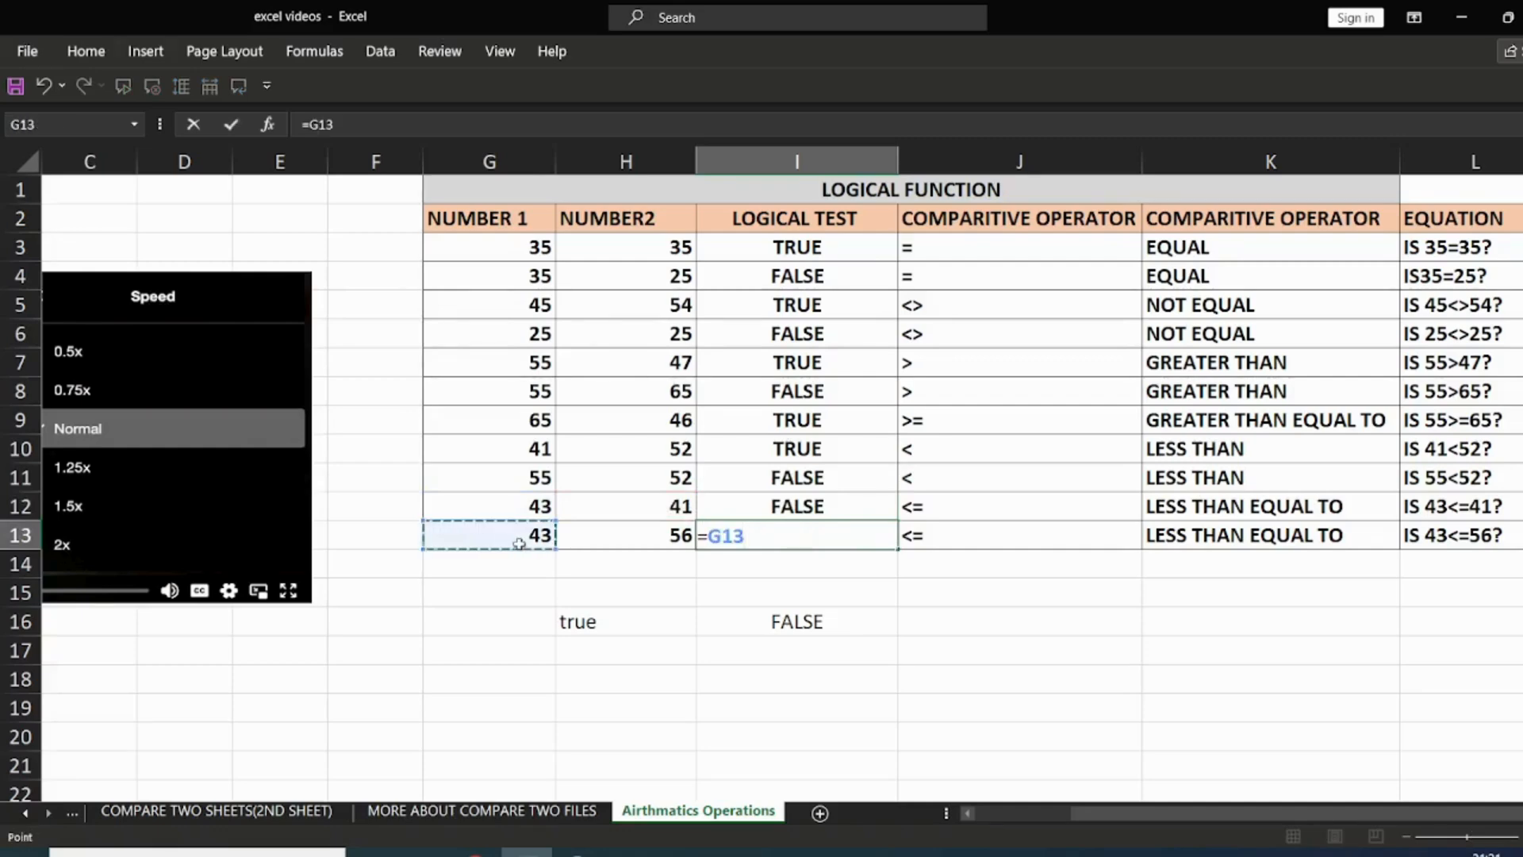
type("<=")
left_click(624, 541)
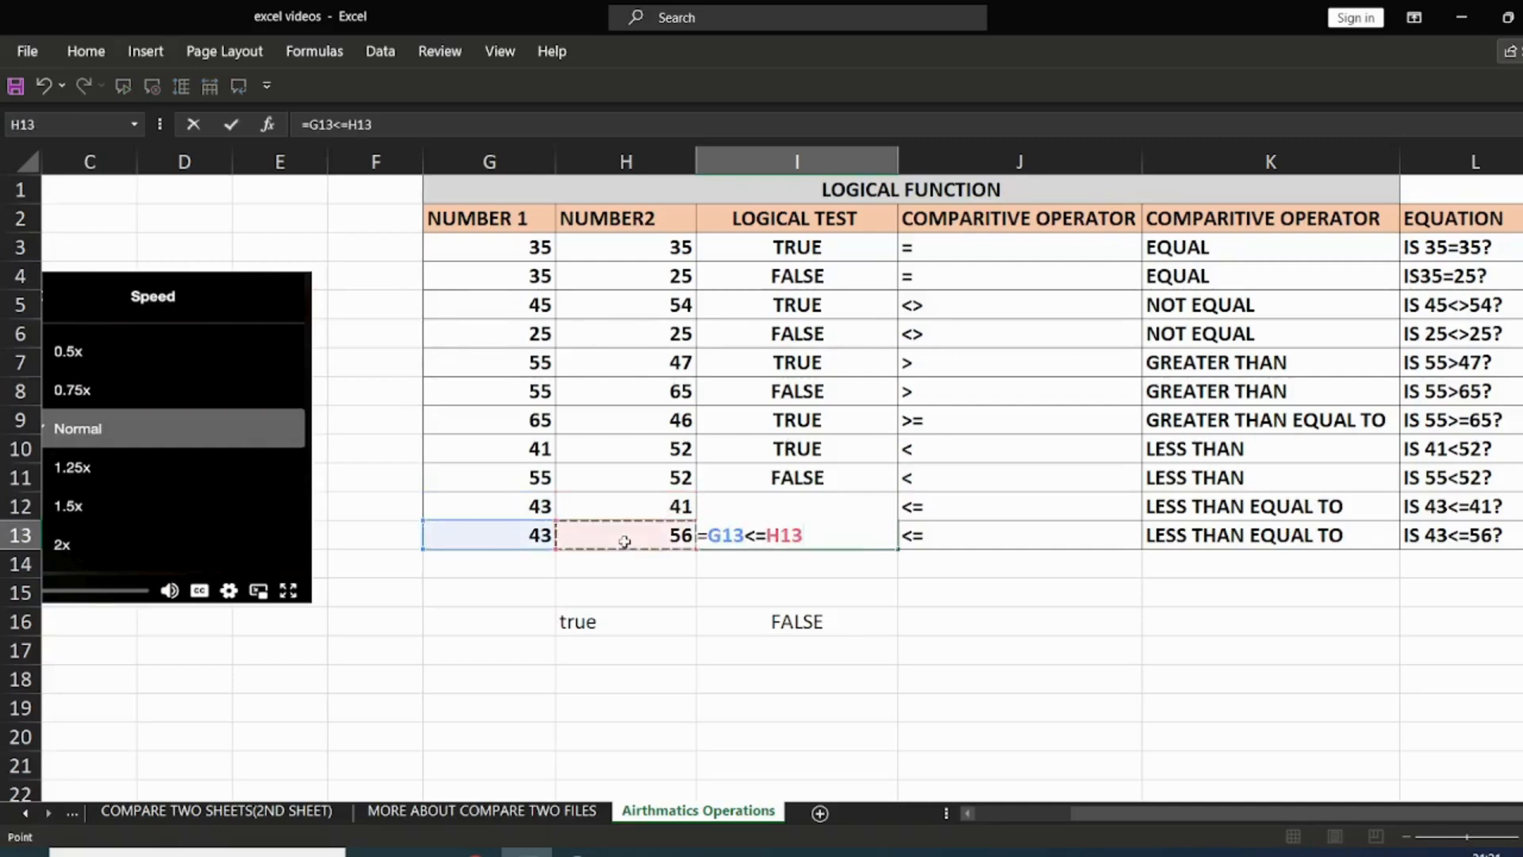
key("Return")
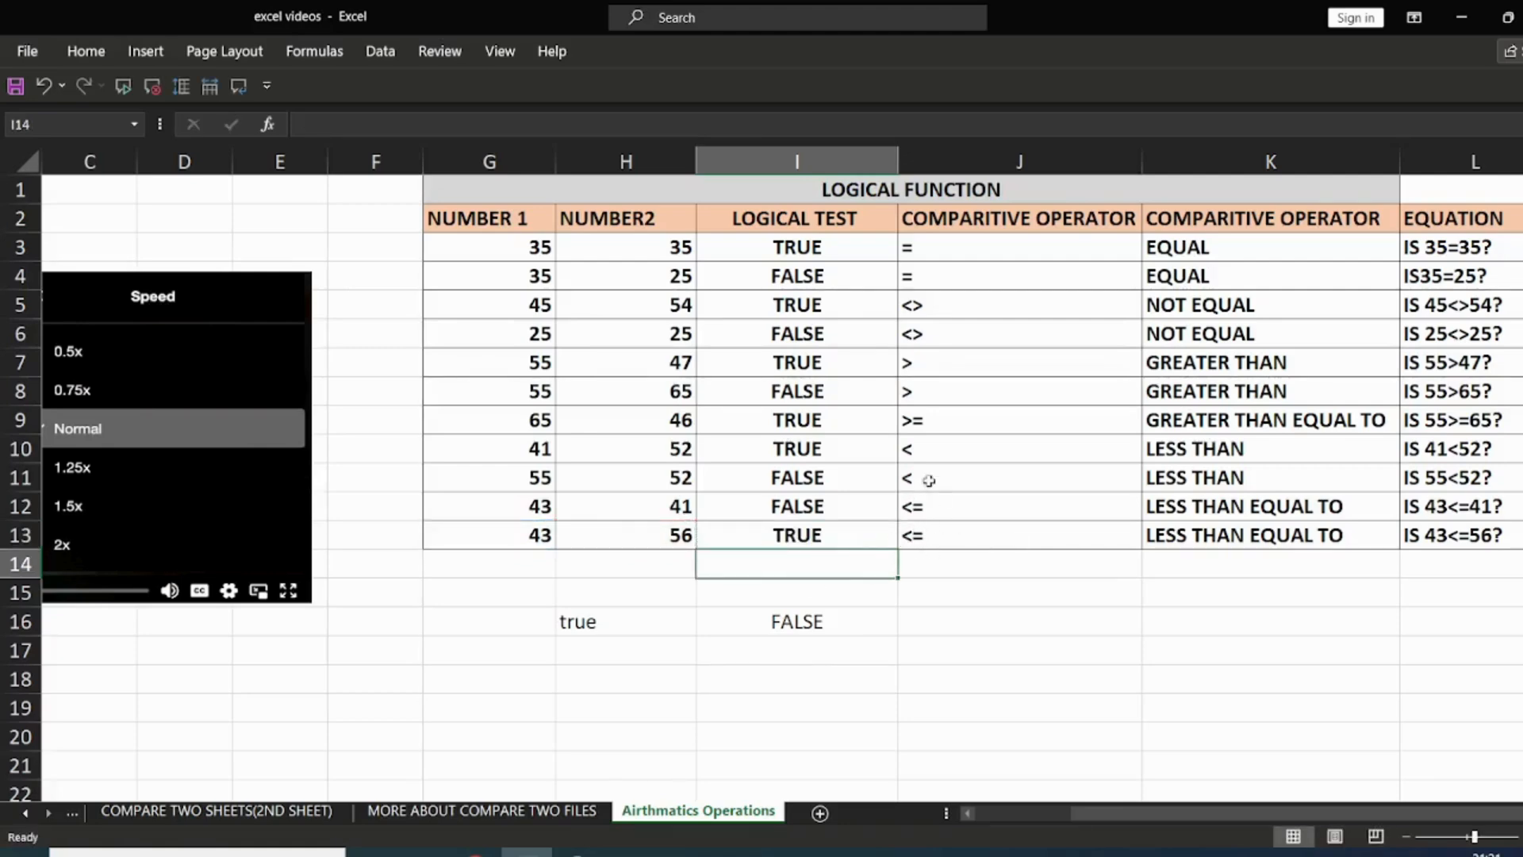
Step: Enter the example numbers 55 in cell E18 and 51 in cell G18, leaving F18 empty between them
left_click(917, 454)
left_click(936, 649)
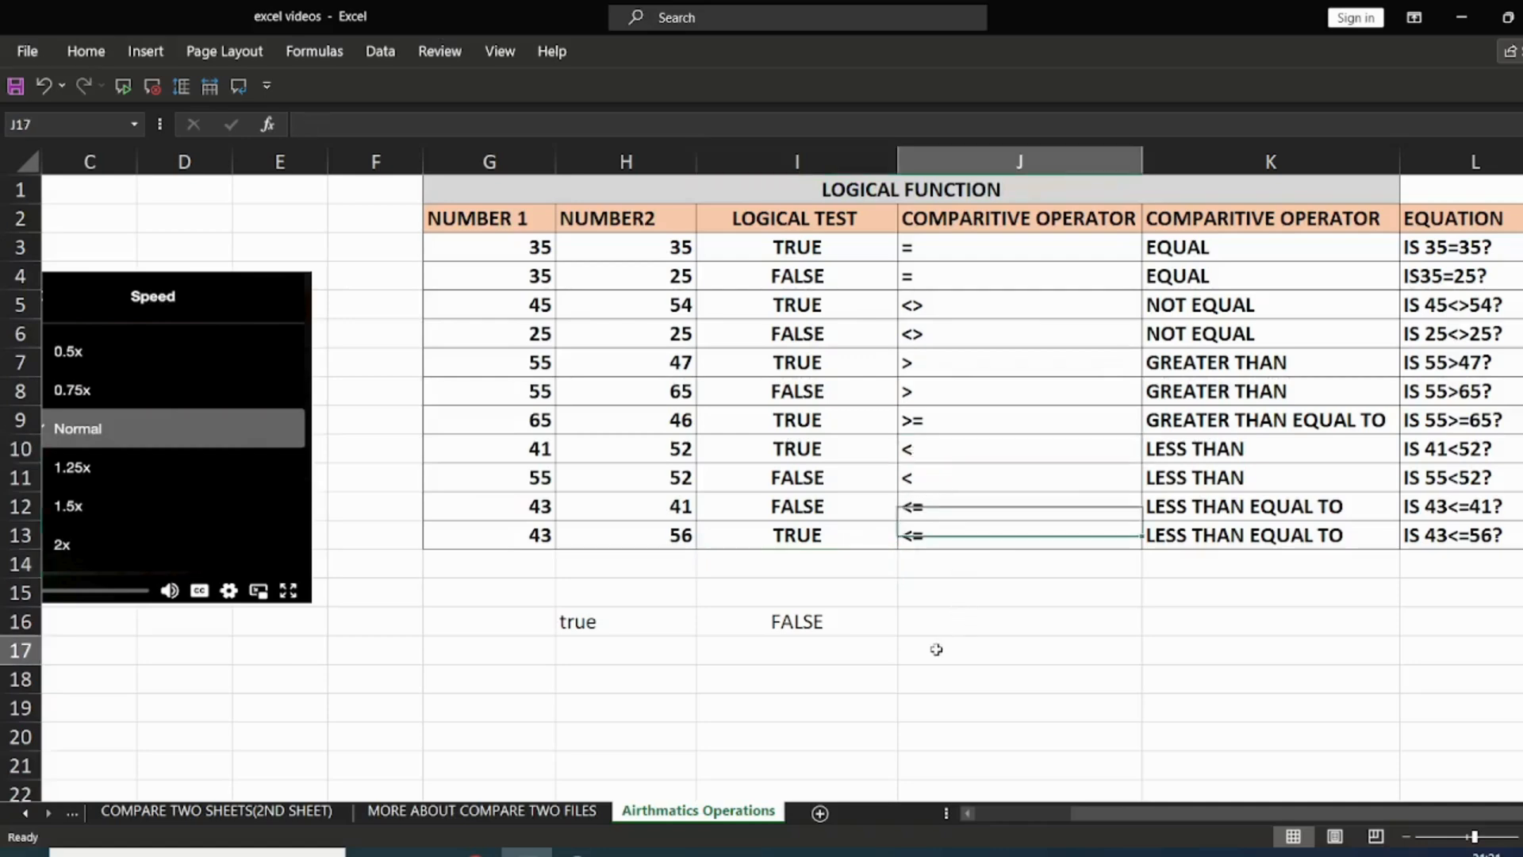
left_click(300, 679)
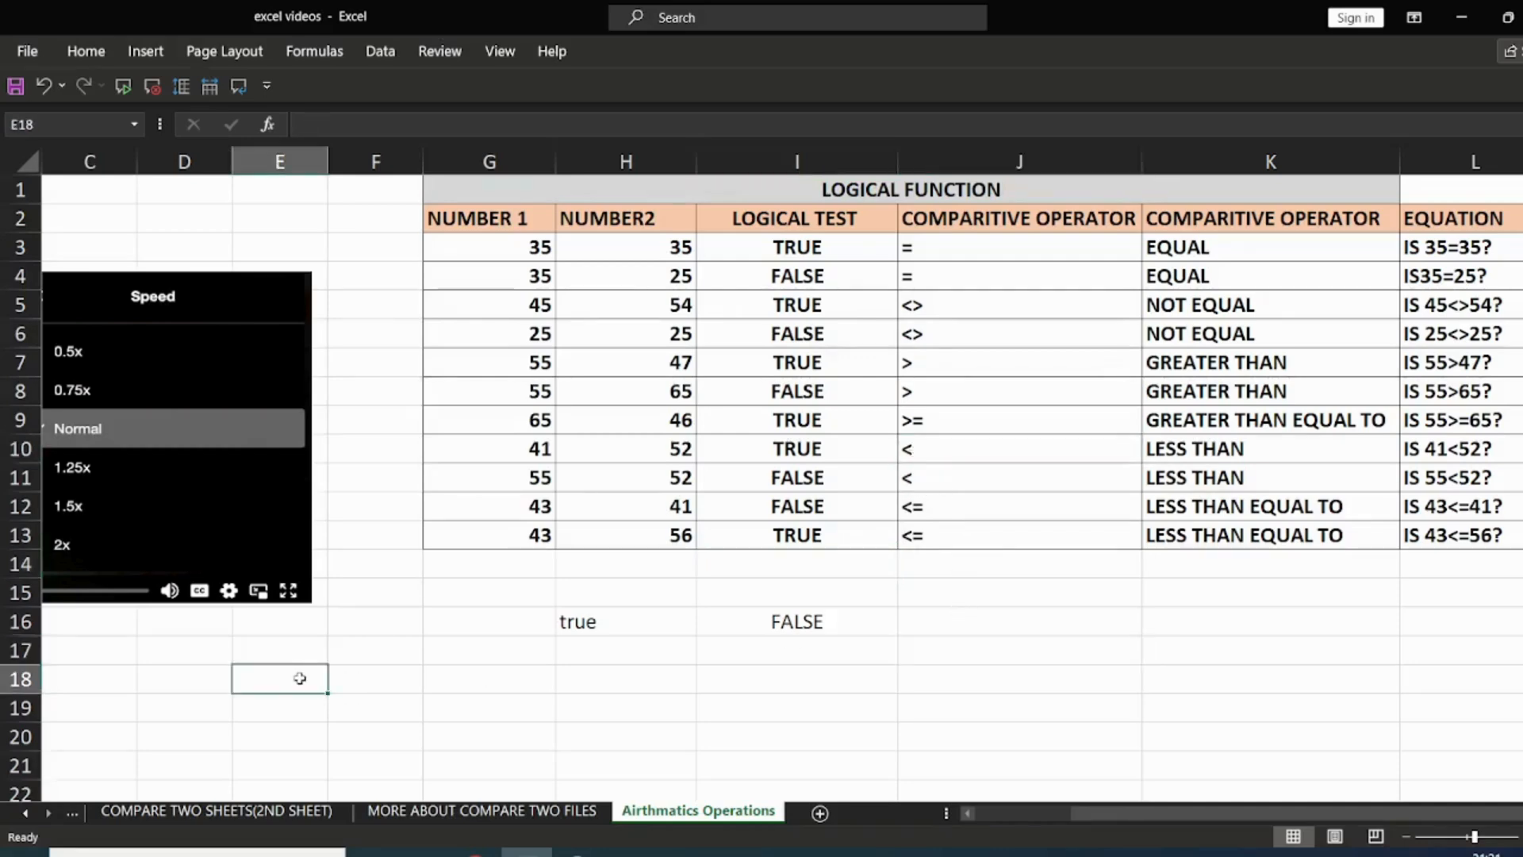
type("55")
left_click_drag(276, 716, 452, 754)
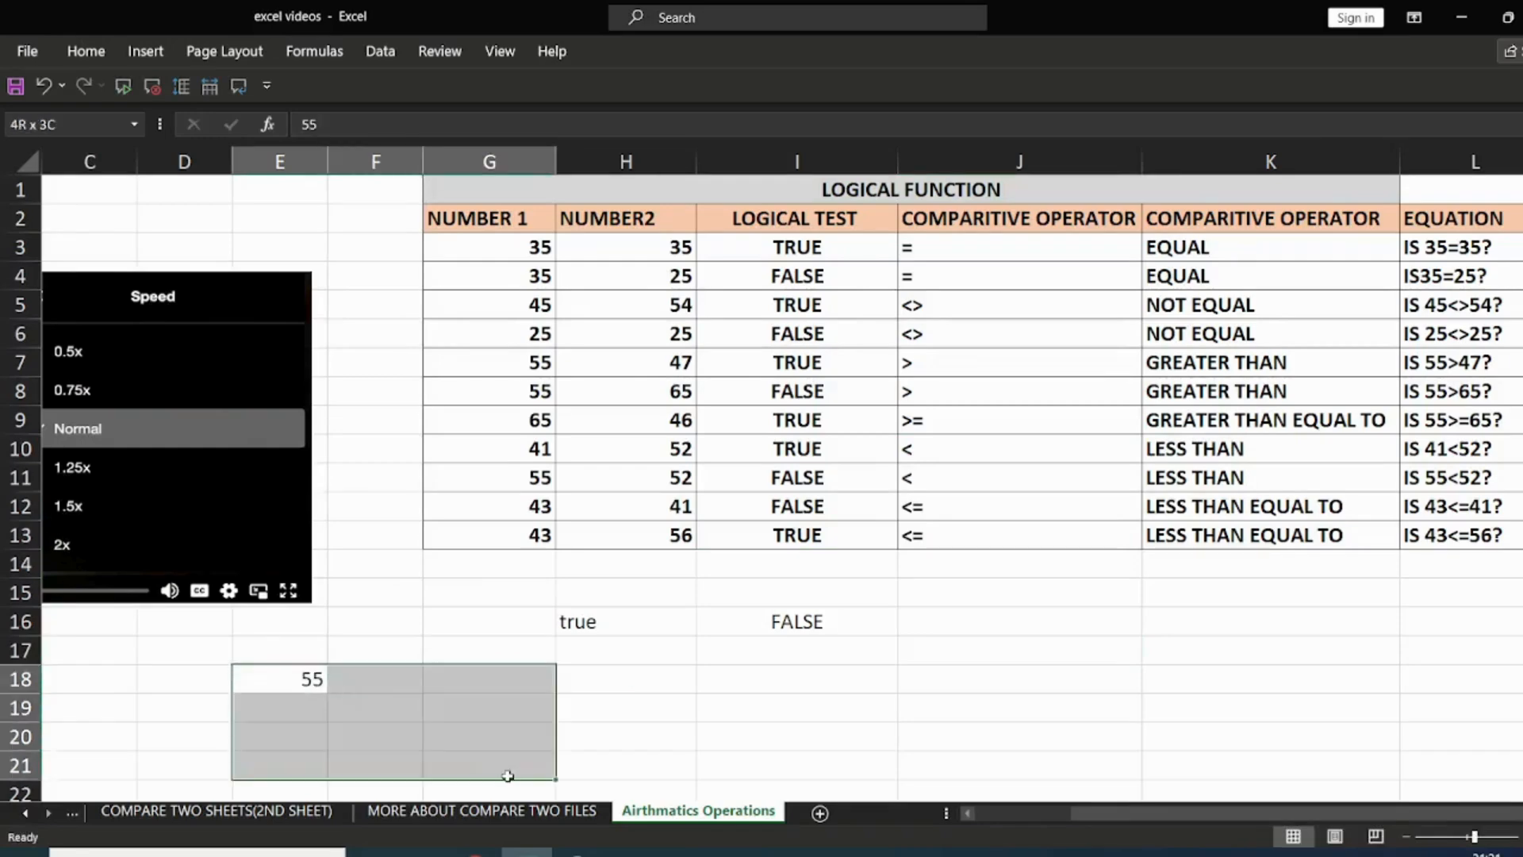
left_click(452, 754)
left_click(364, 681)
left_click(454, 675)
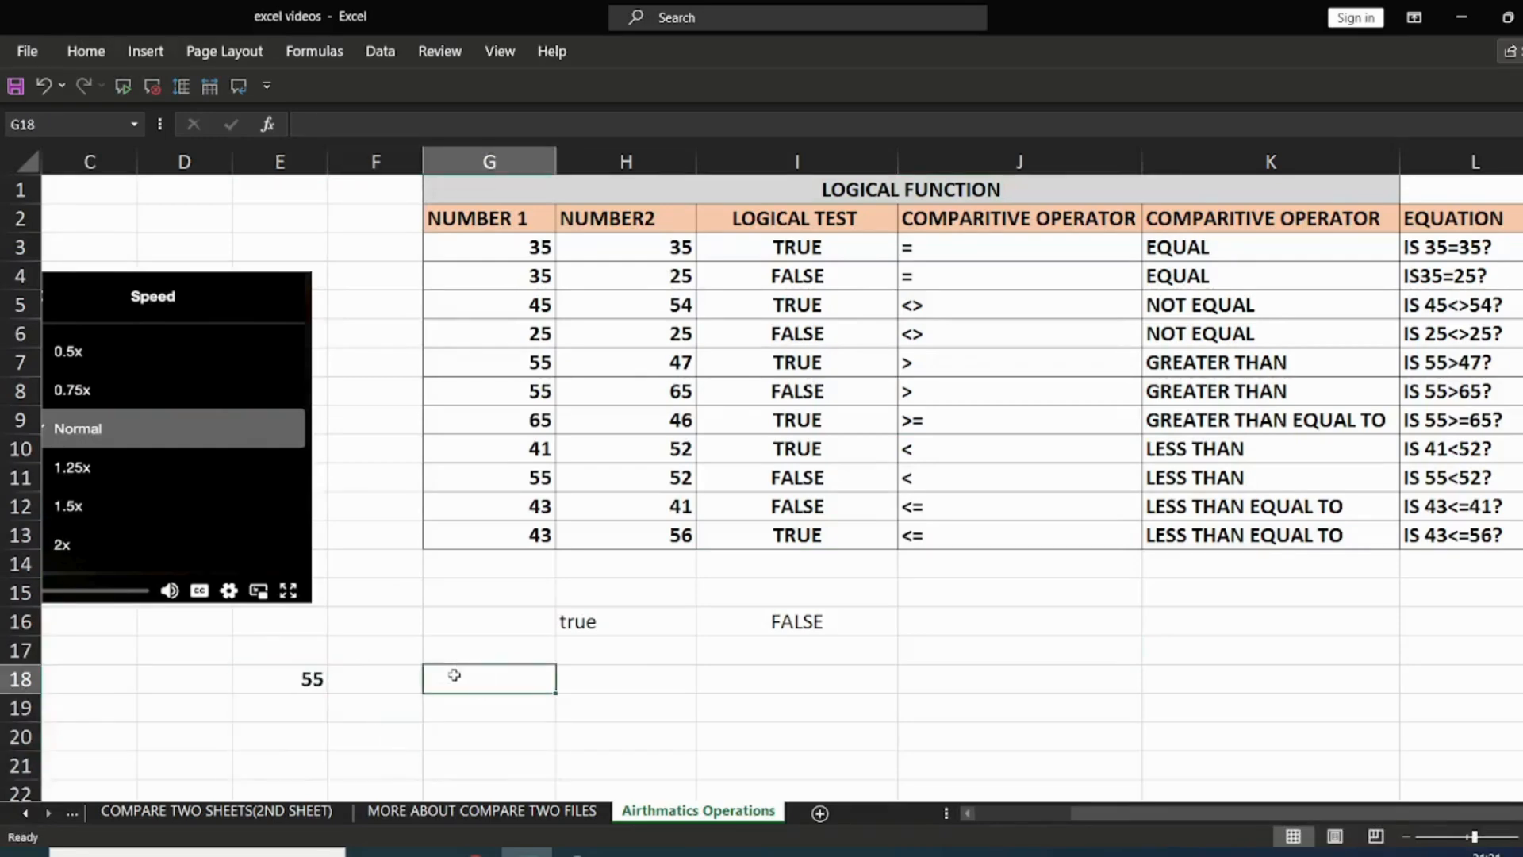
type("51")
Step: Enter the less-than sign < in cell F18 between the two example numbers
left_click(381, 677)
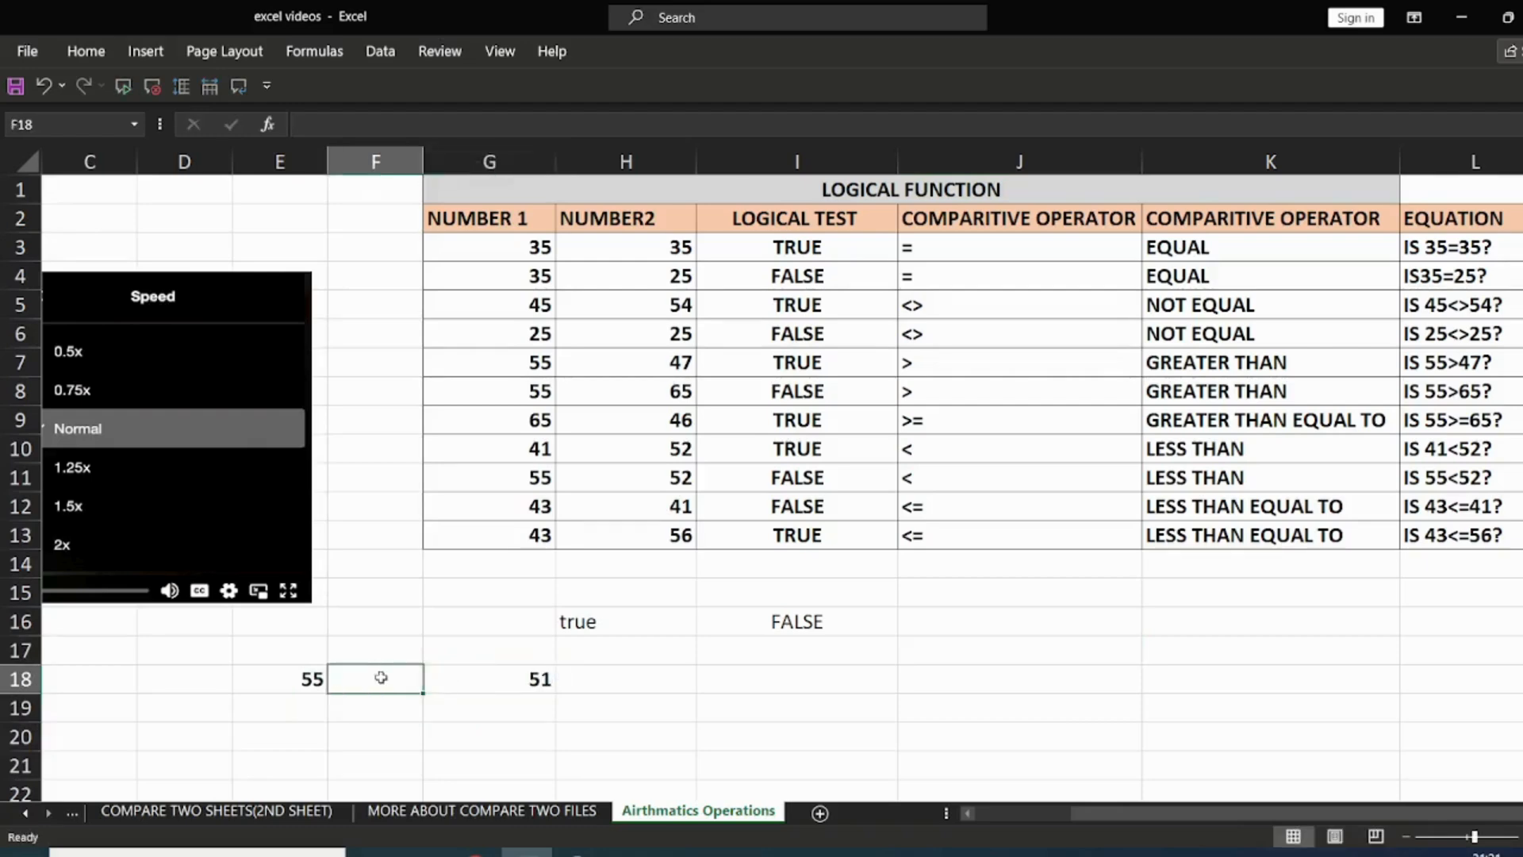
type(",")
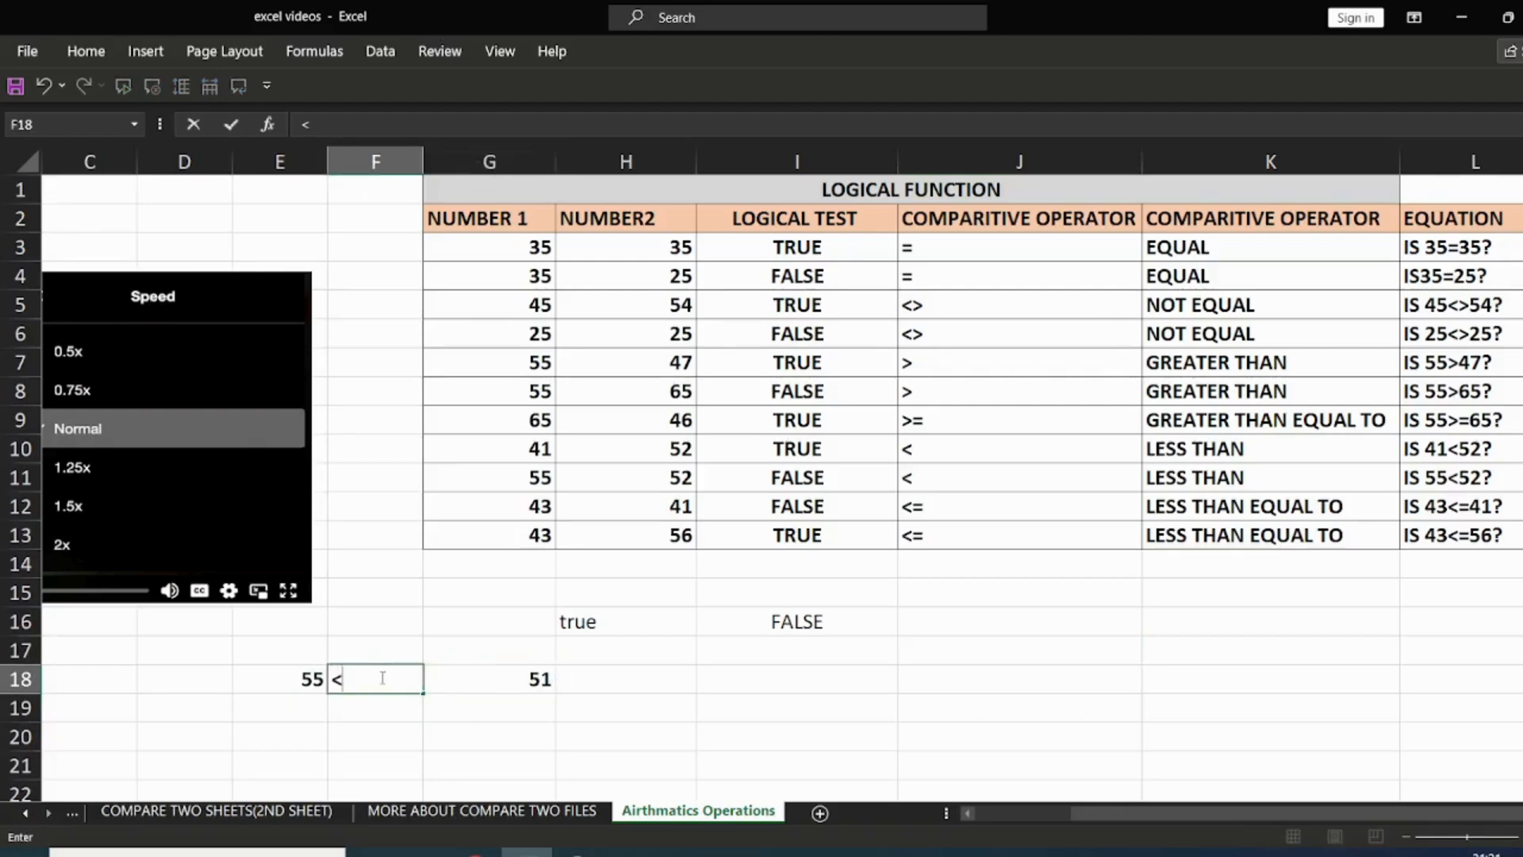
key("Return")
key("Return")
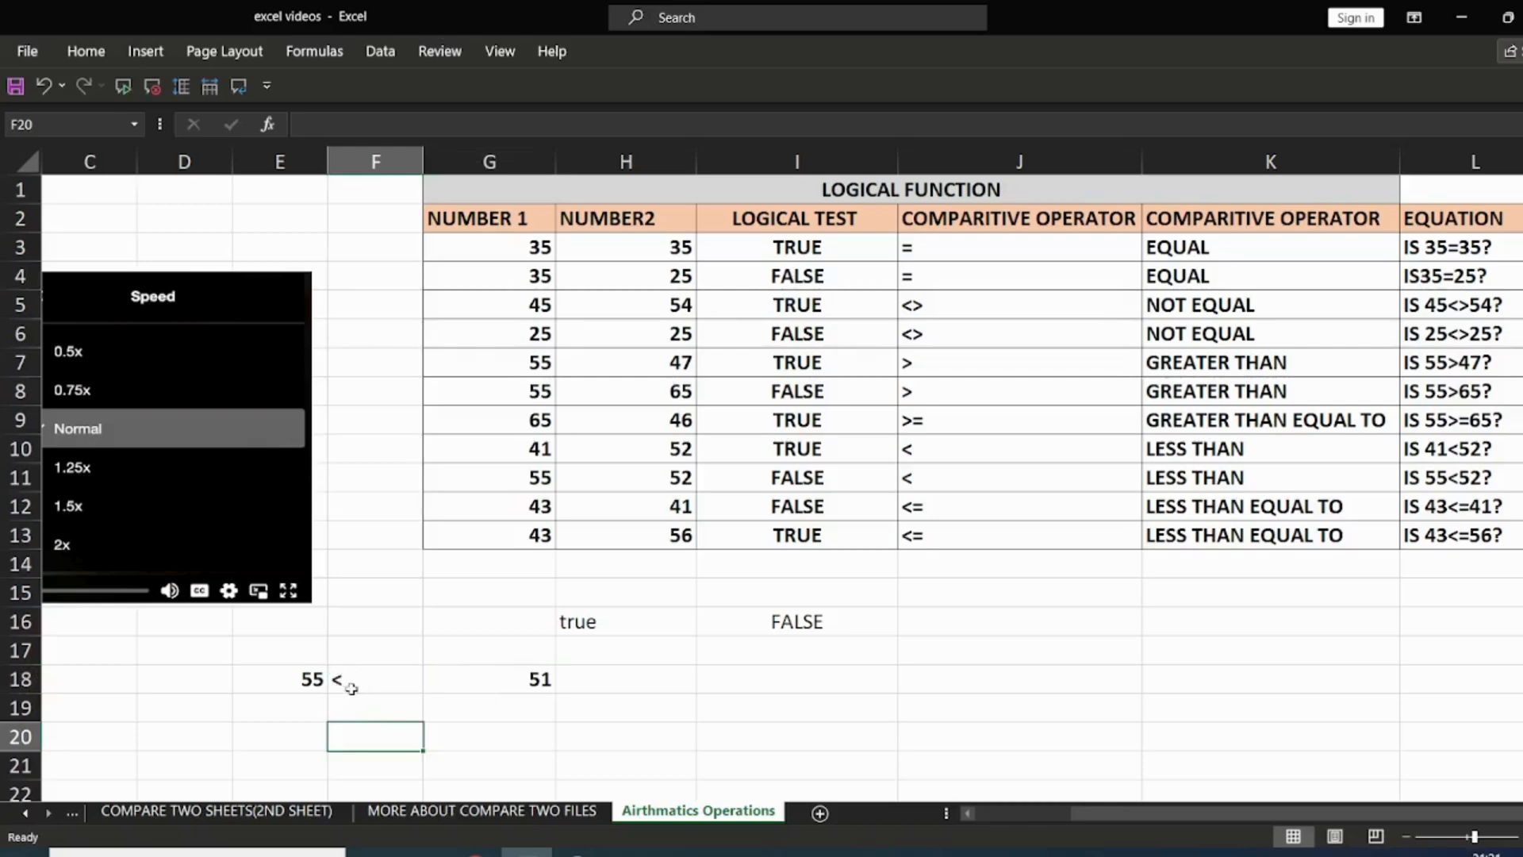
Step: Examine which side of the < sign each example number in E18 and G18 stands on
scroll(354, 678, "up", 1)
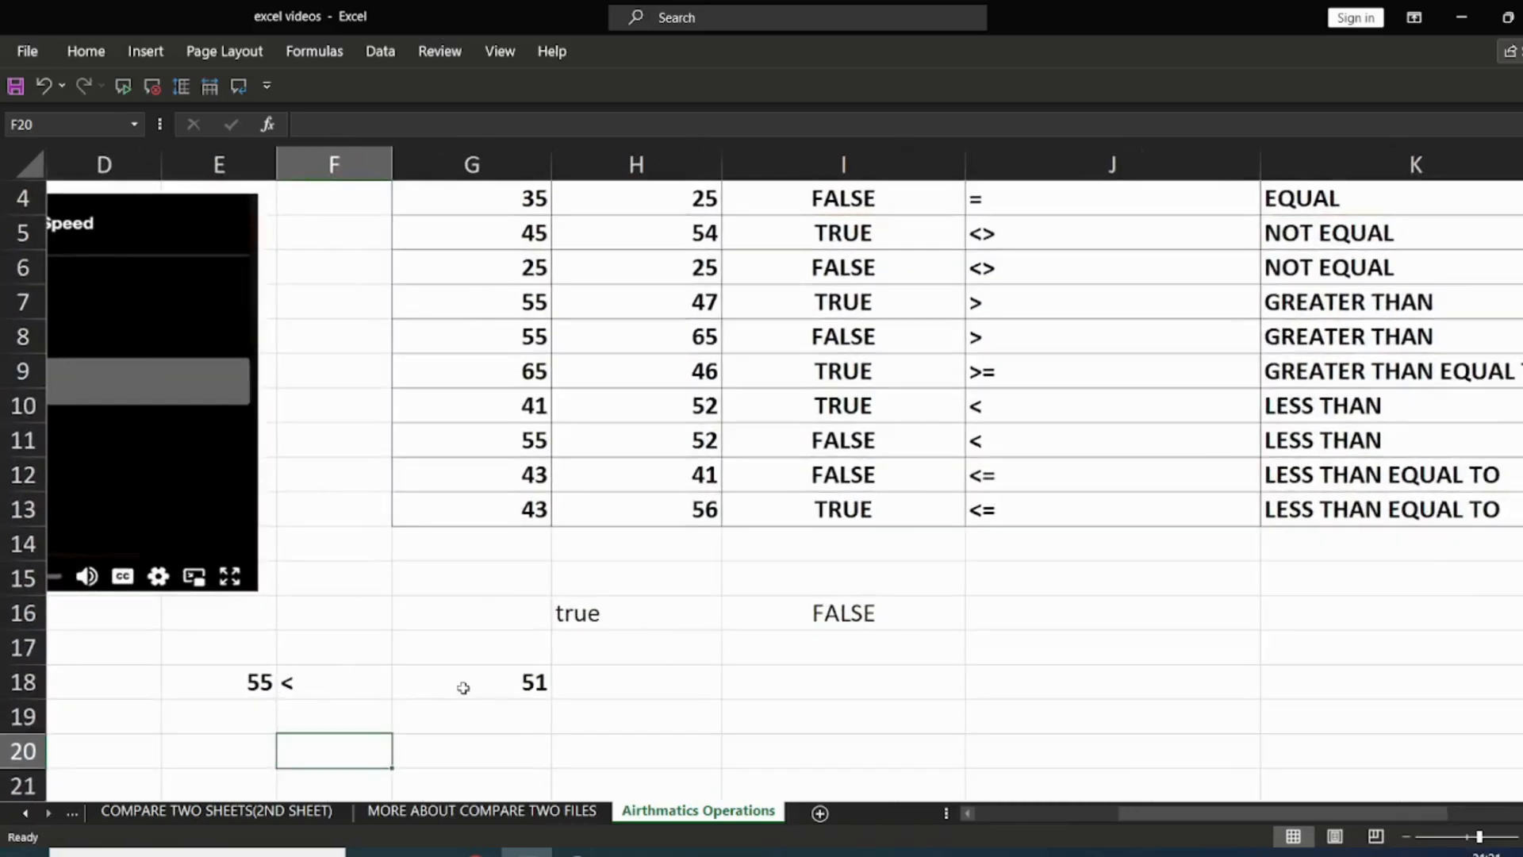
left_click(482, 686)
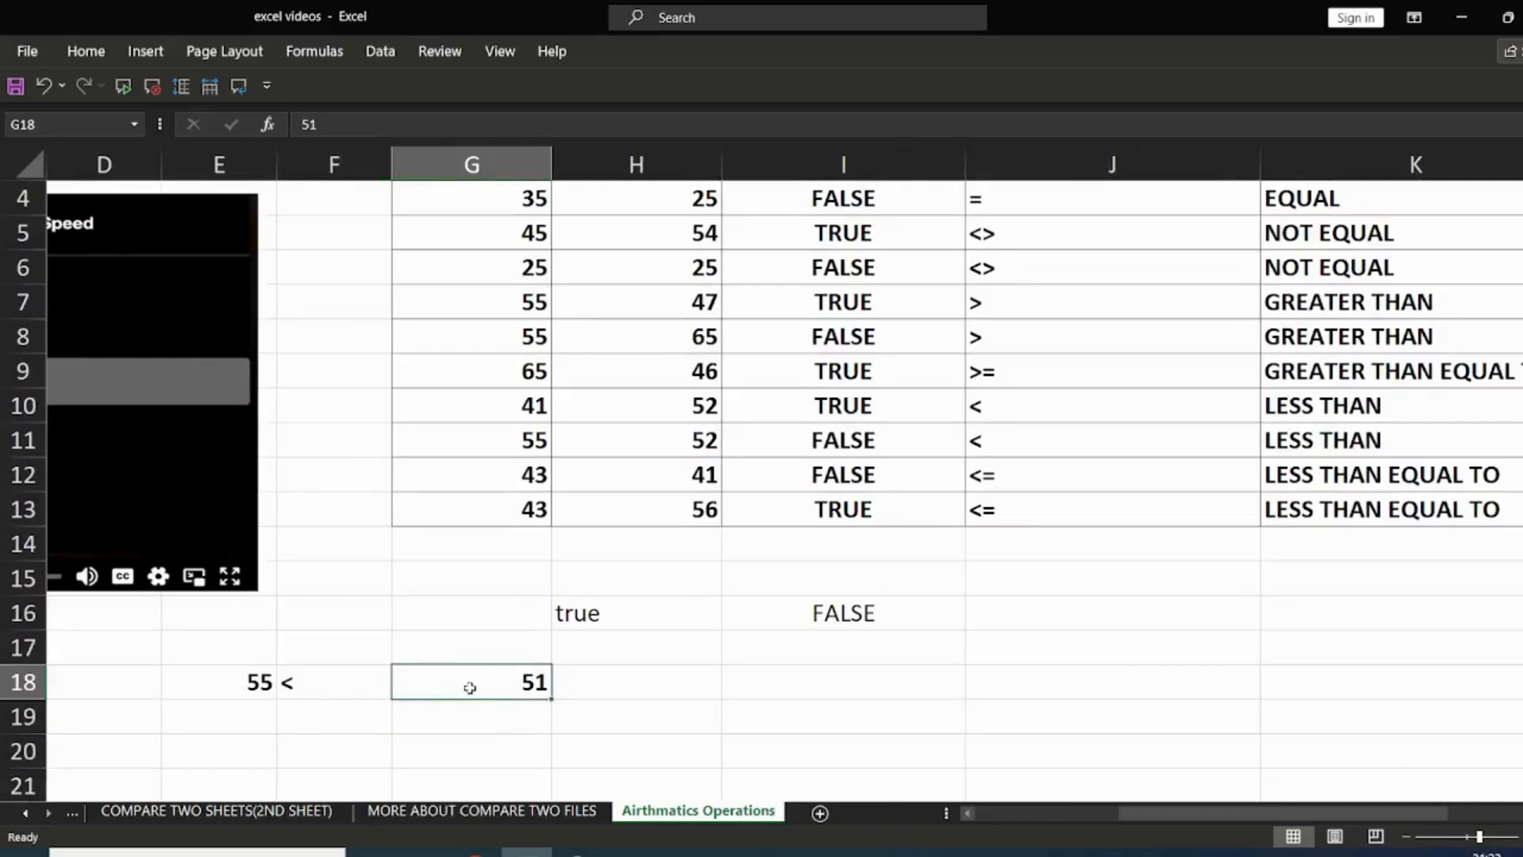
left_click(243, 680)
left_click(430, 688)
left_click(325, 685)
left_click(453, 683)
left_click(246, 682)
left_click(260, 711)
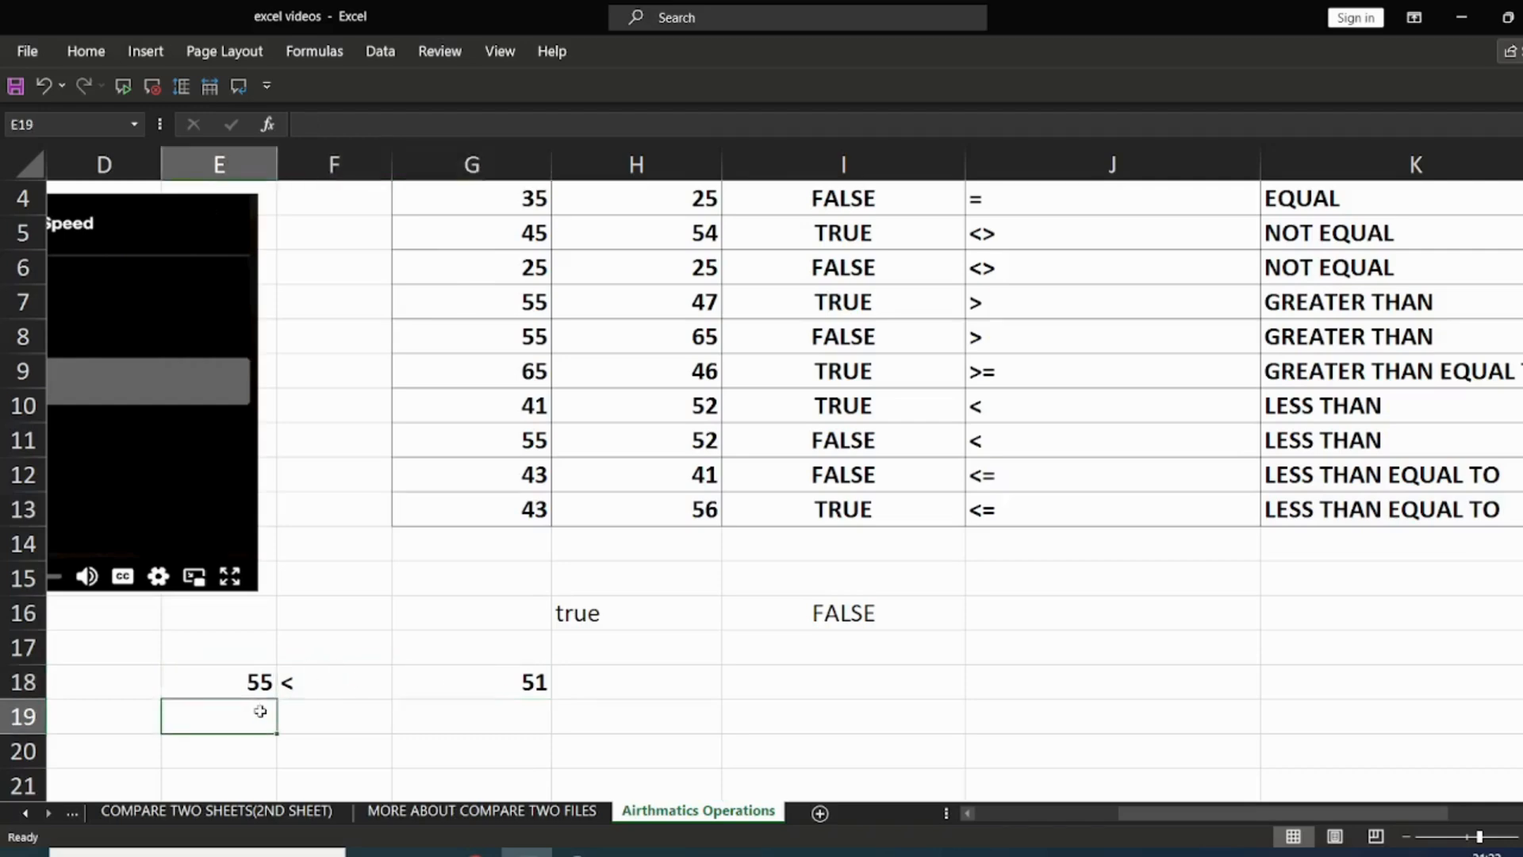
Step: Replace the sign in cell F18 with the greater-than sign >
double_click(319, 680)
key("BackSpace")
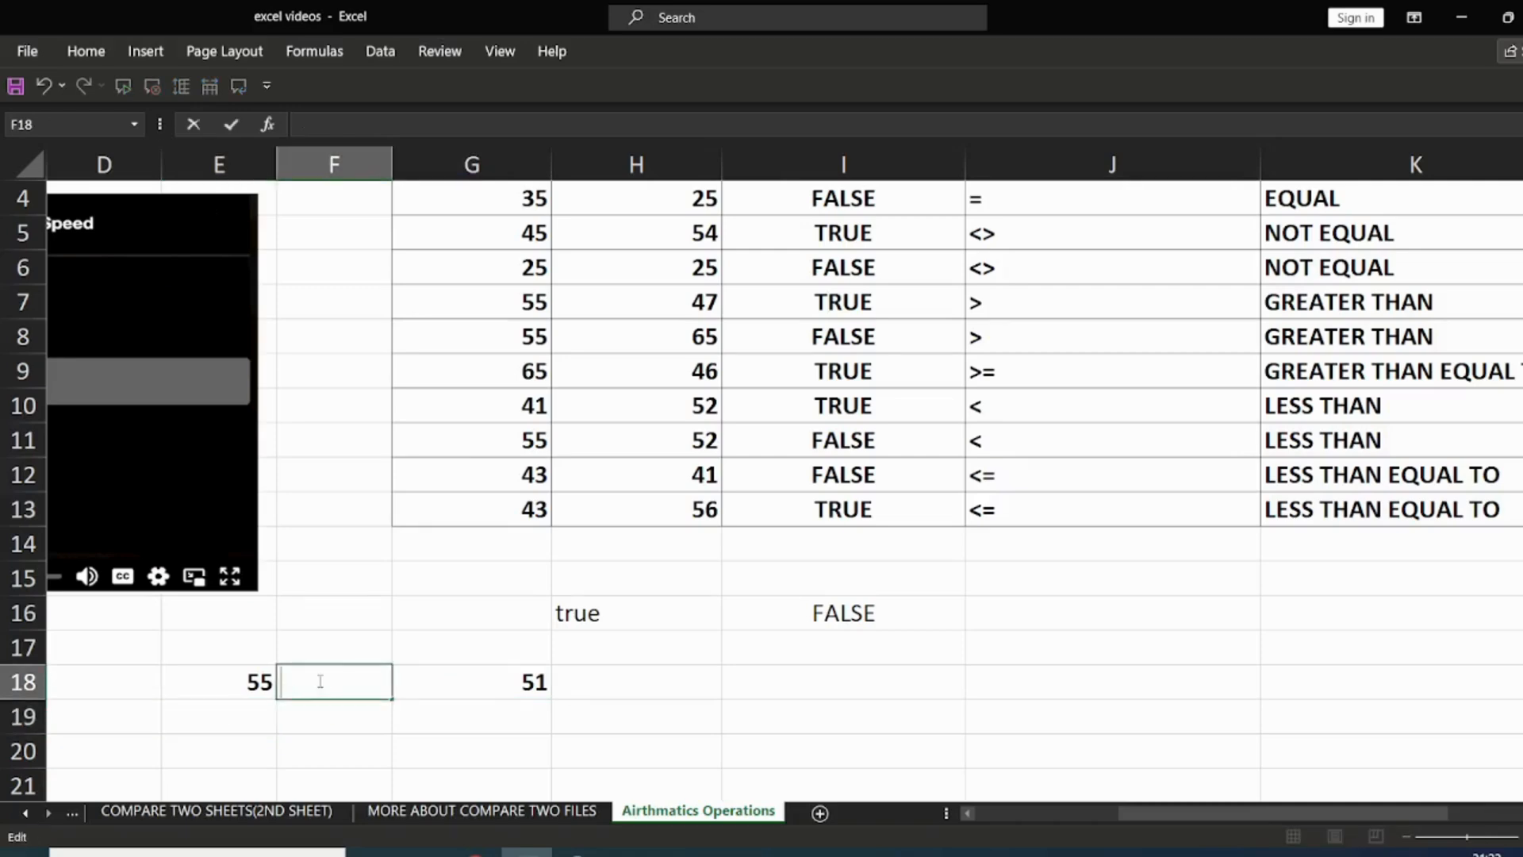
type(".")
key("BackSpace")
type(">")
left_click(213, 718)
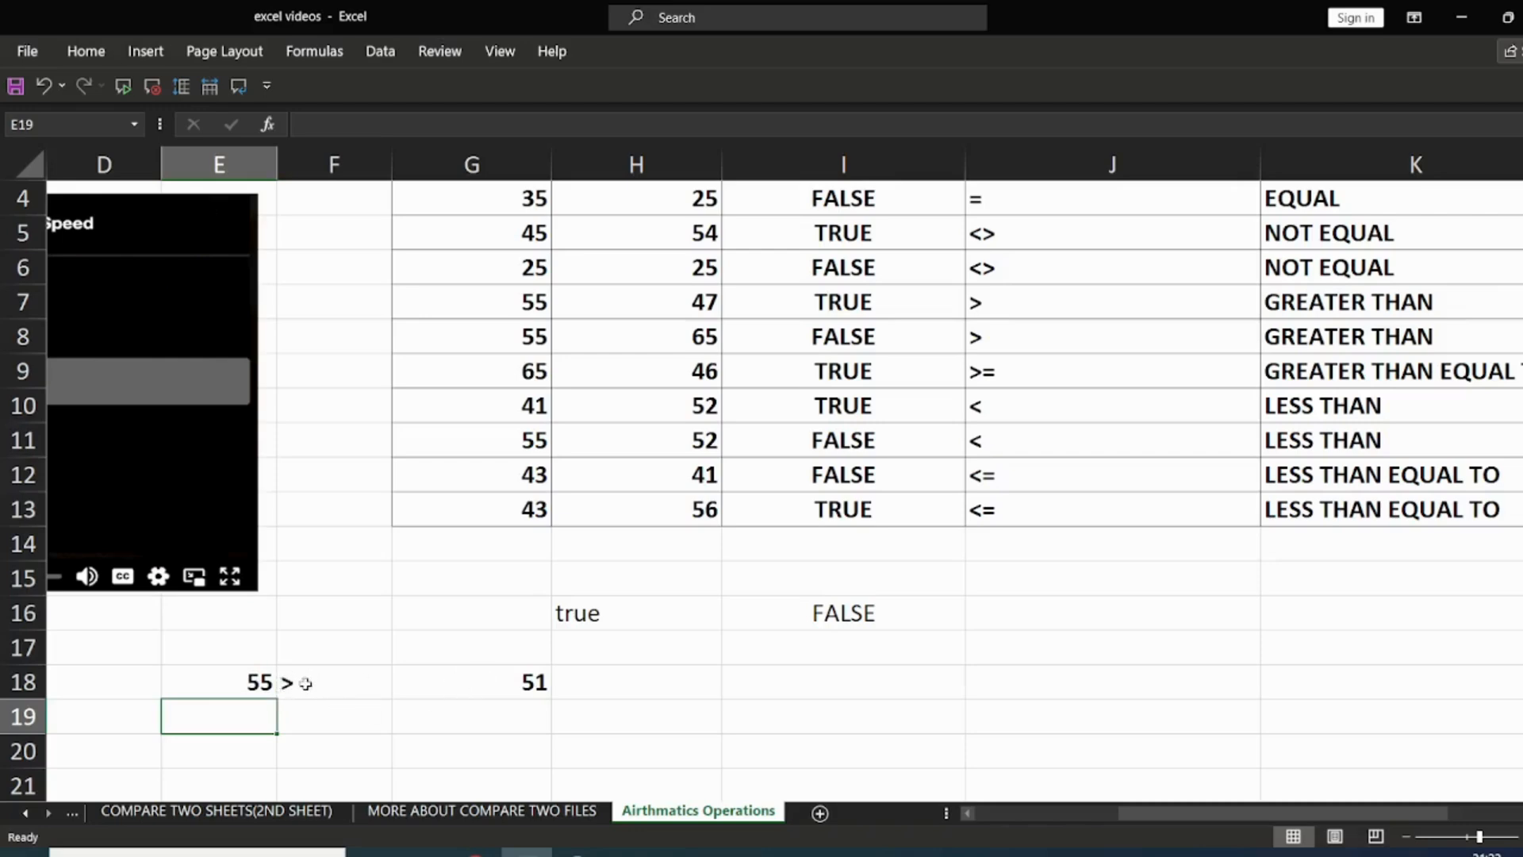
left_click(483, 682)
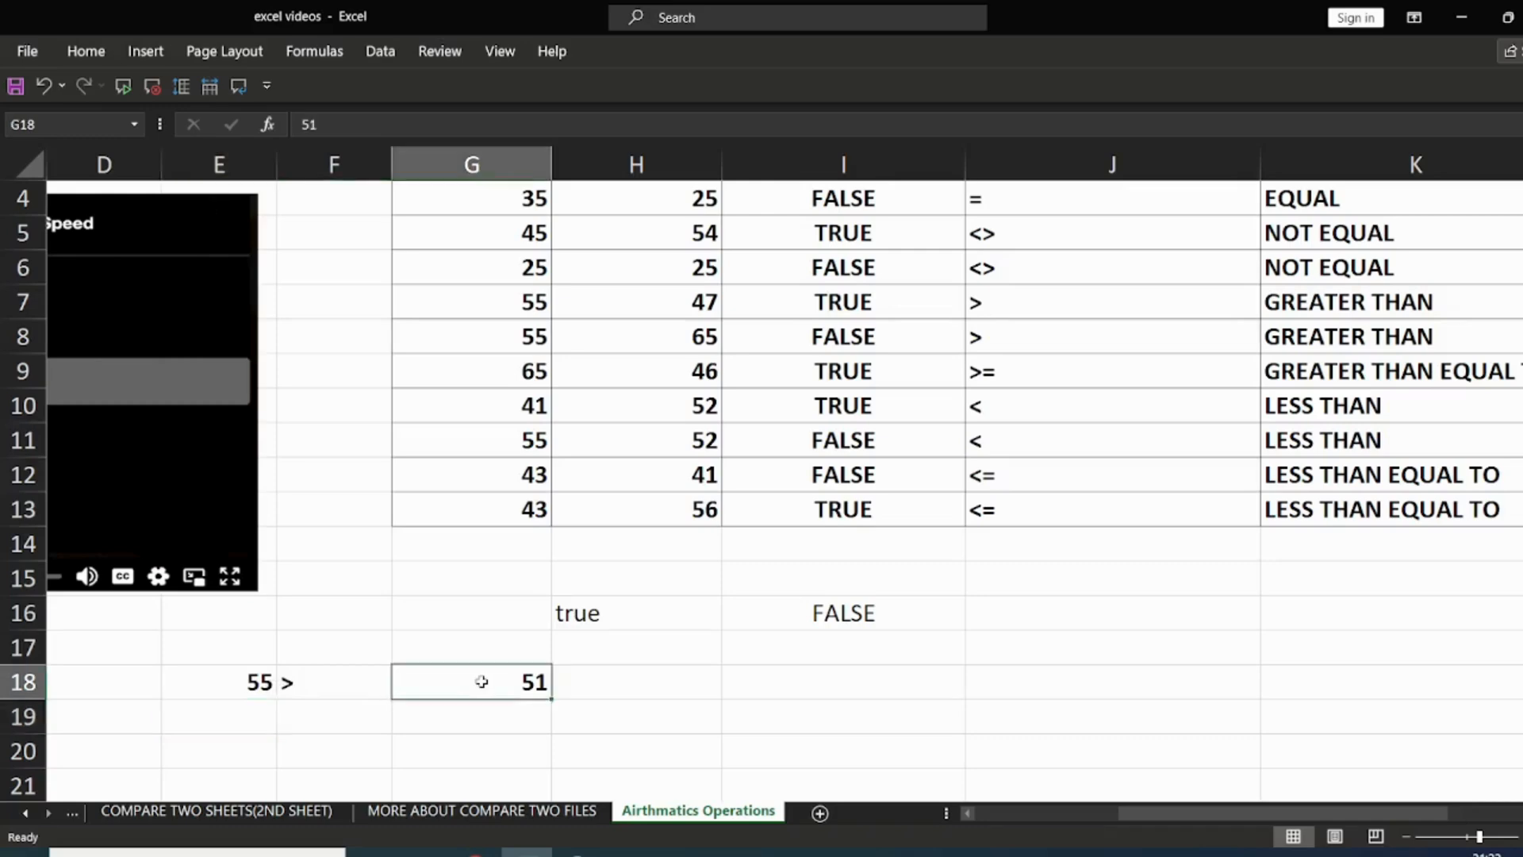
Step: Clear the comparison sign from cell F18
double_click(307, 690)
key("BackSpace")
left_click(1064, 657)
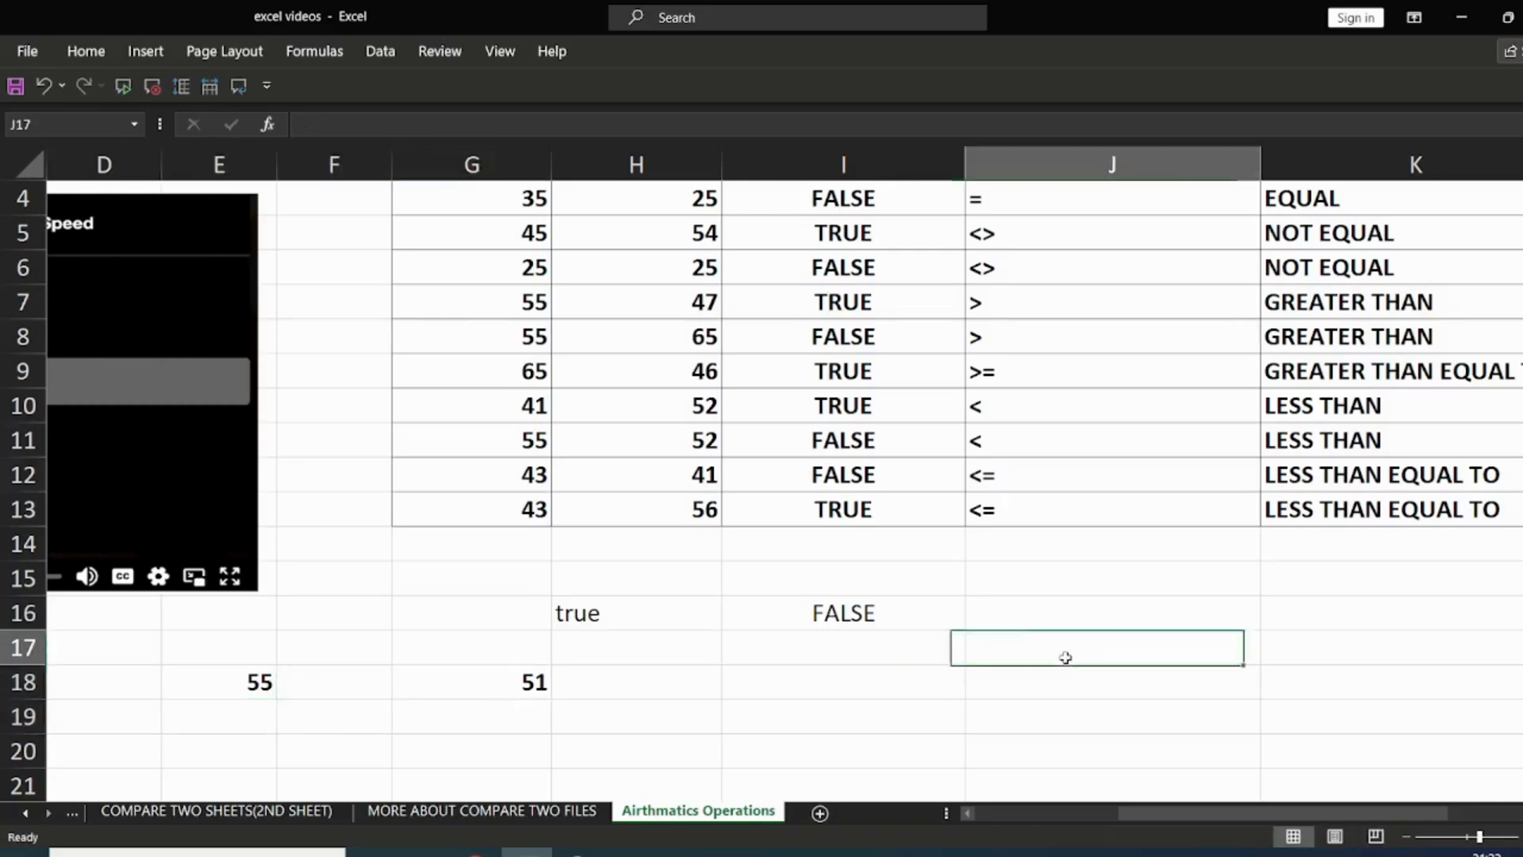
Step: Start a formula in the empty cell J15 below the operator column with =s
scroll(1059, 643, "up", 1)
left_click_drag(1003, 337, 1007, 604)
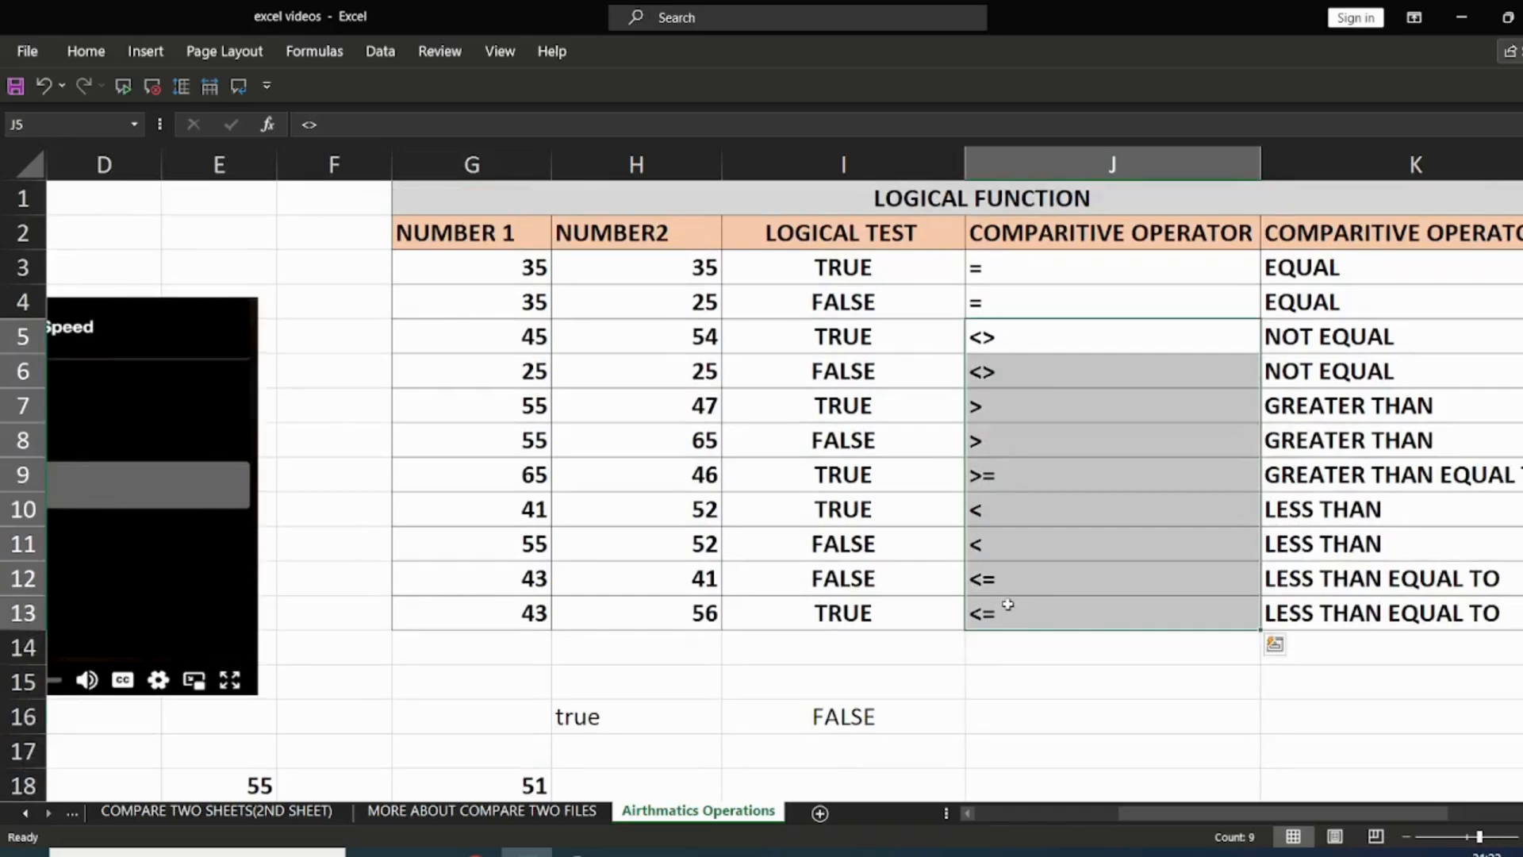
left_click(989, 690)
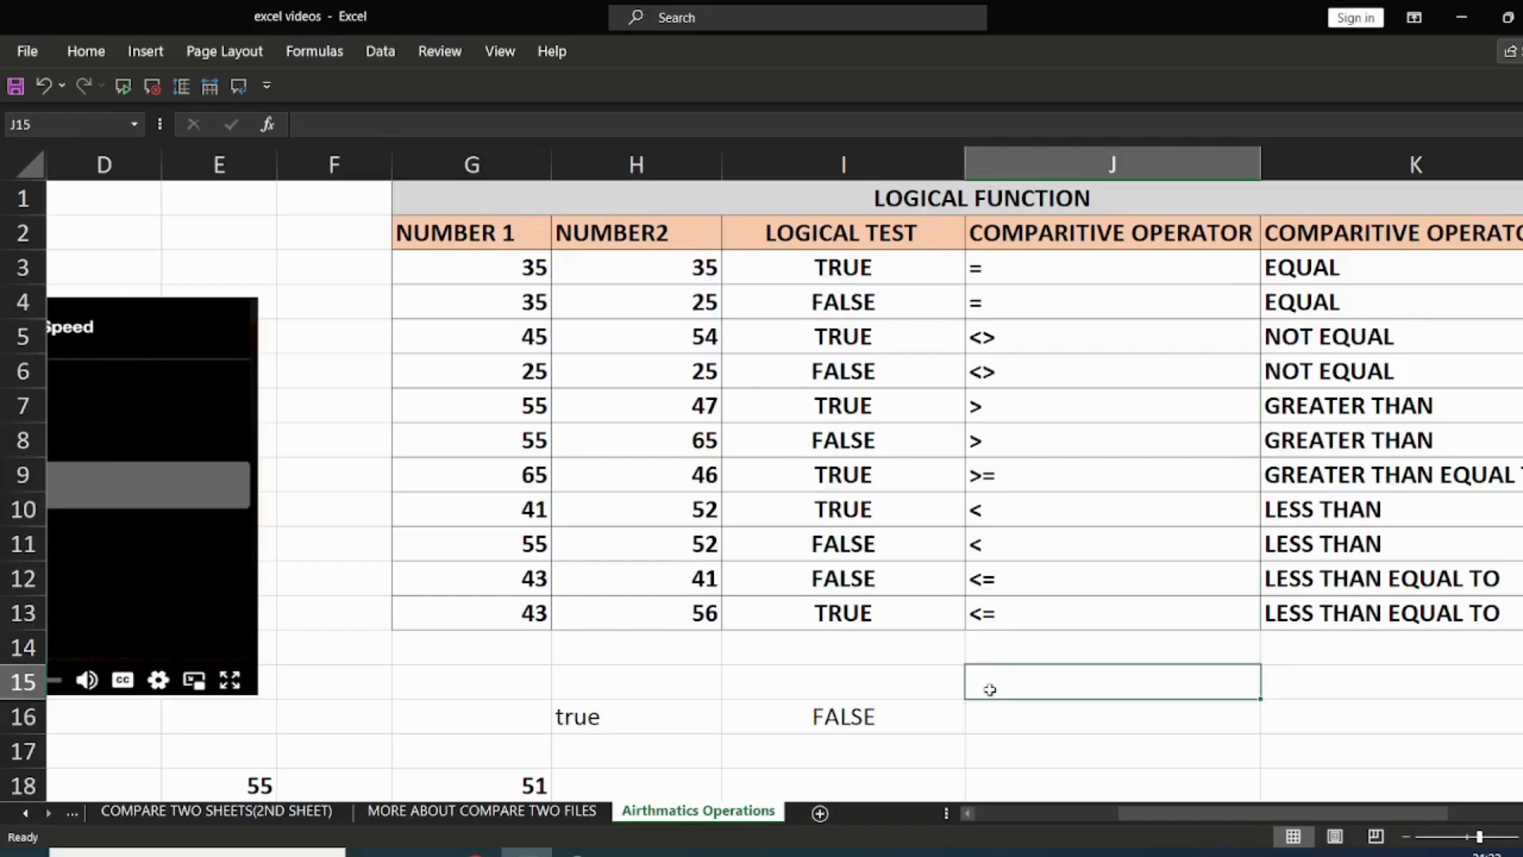
type("=s")
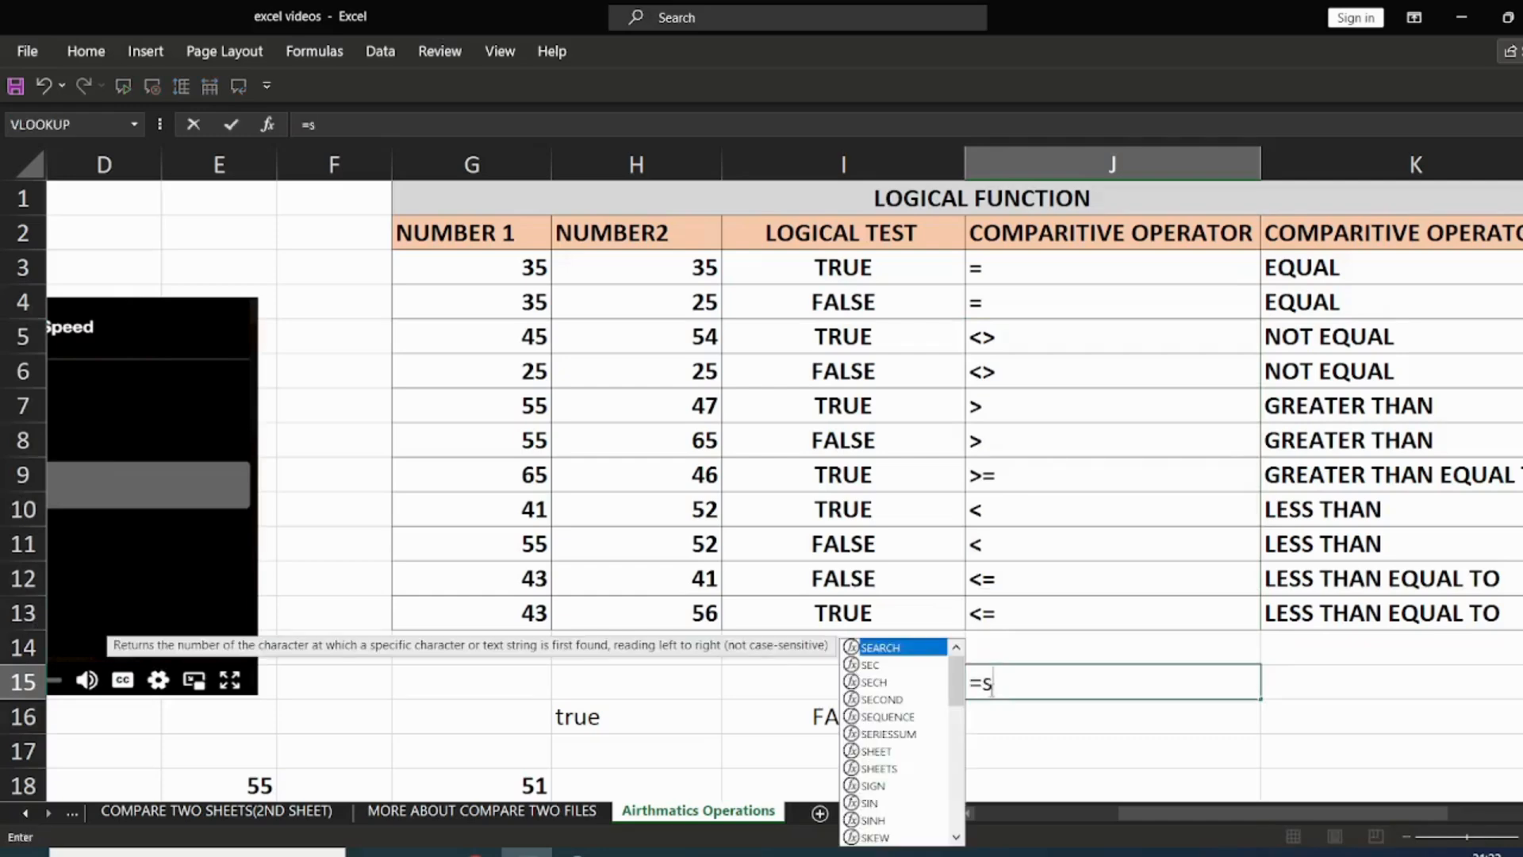